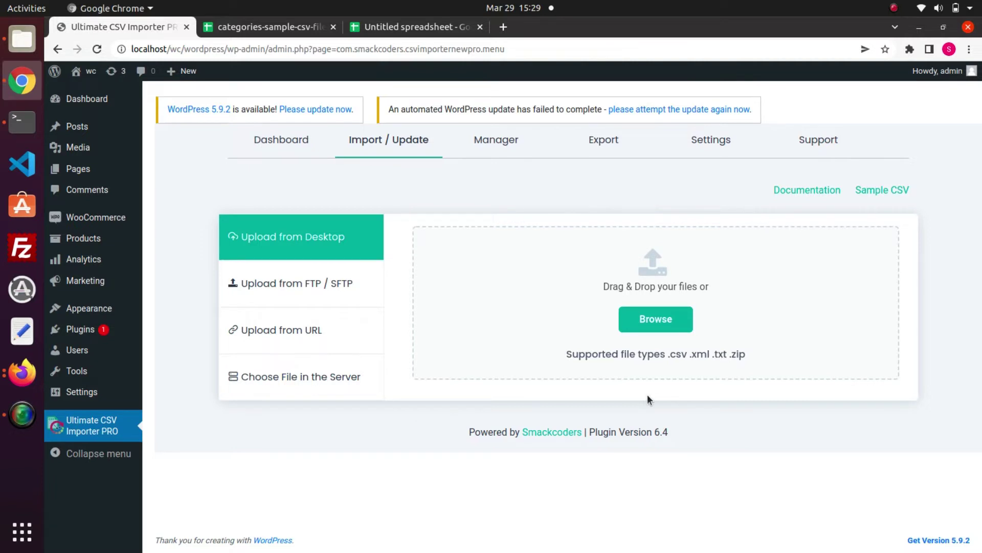
- Bring up the categories-sample-csv-file-1 sheet and review its name, slug and description column headers
left_click(289, 29)
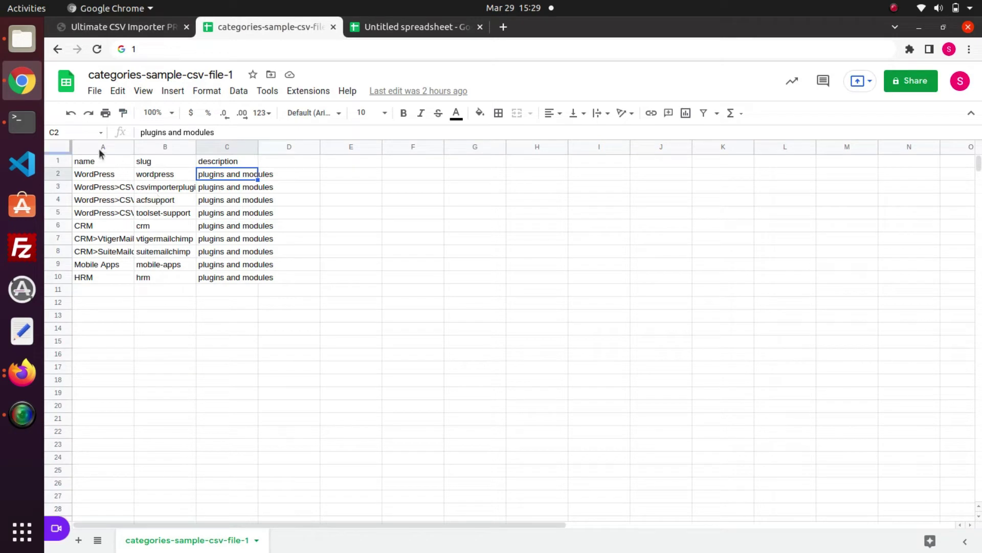
left_click(108, 166)
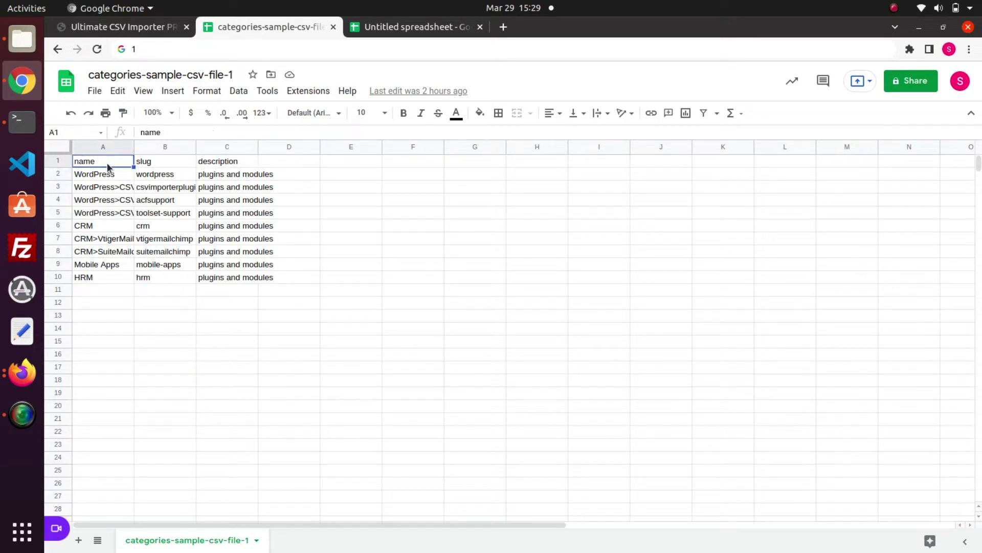
left_click(147, 165)
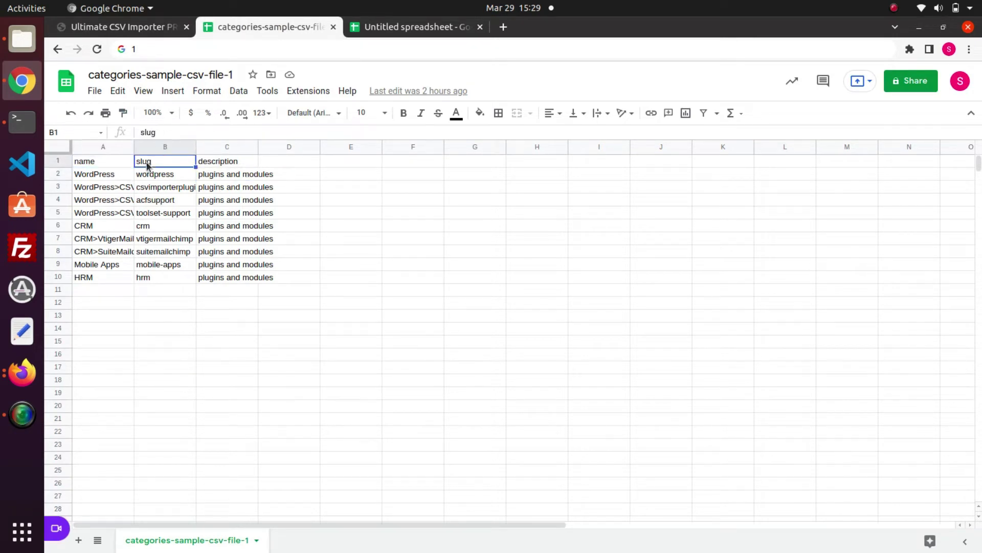
left_click(216, 166)
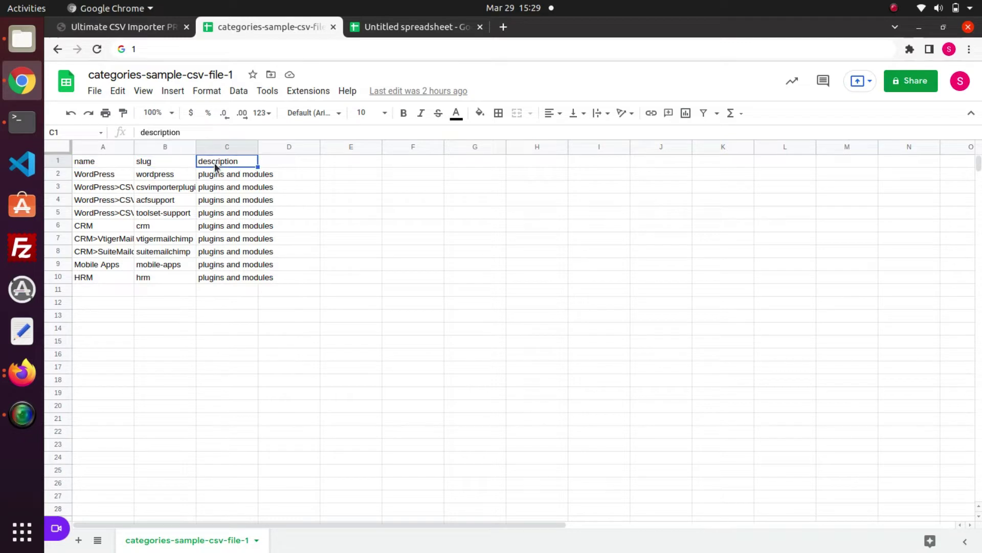
left_click(102, 159)
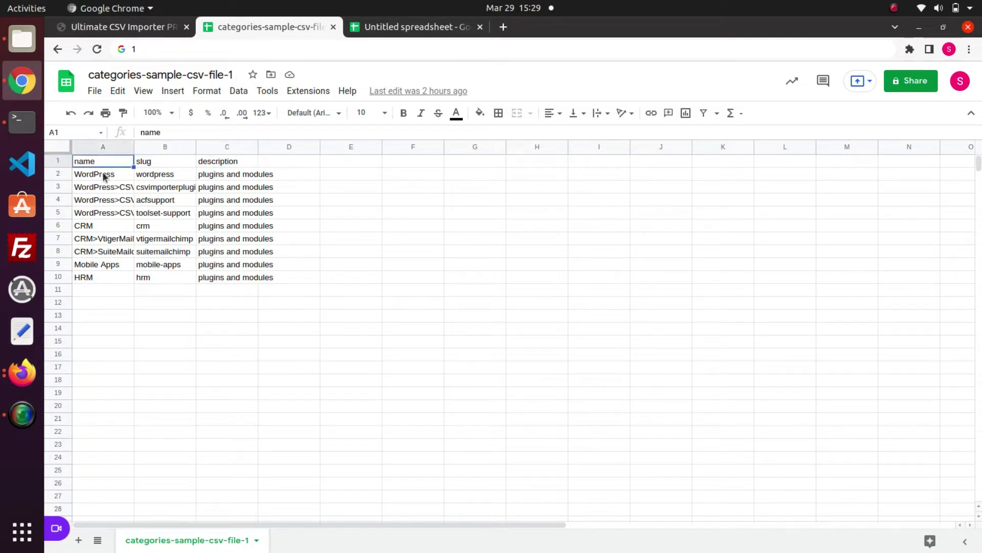
- Inspect the names in A2–A4, revealing the full path WordPress>CSVImporterplugin>ACFSupport
left_click(104, 176)
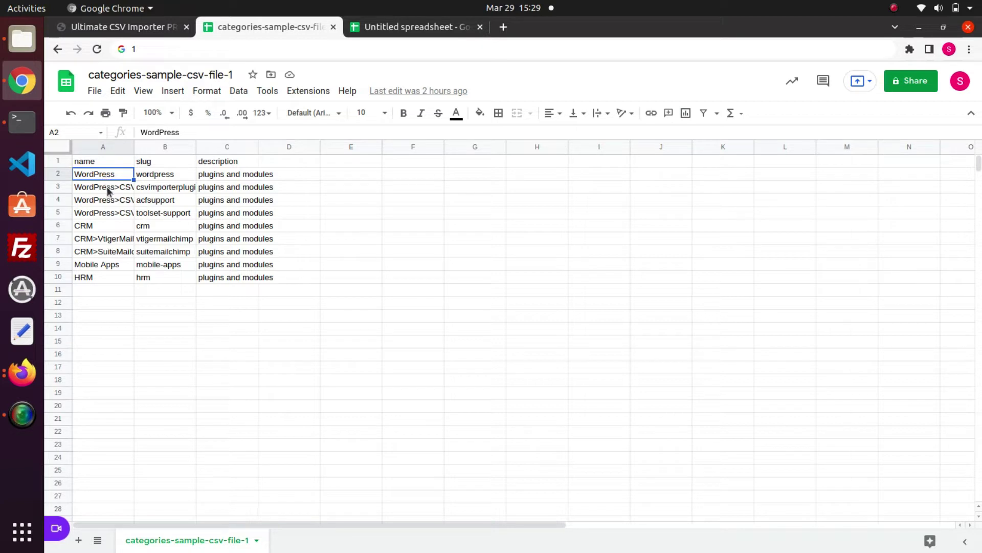
left_click(108, 189)
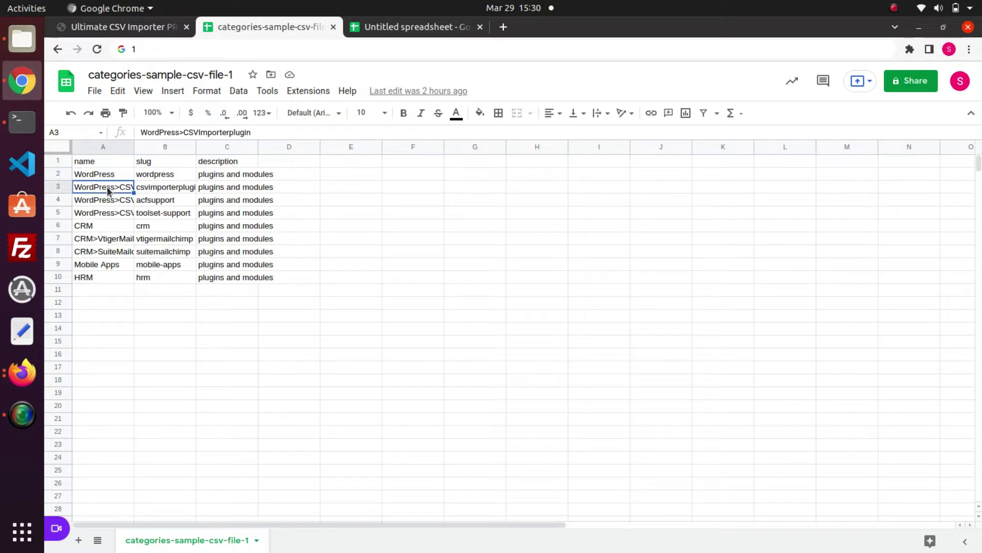
double_click(108, 189)
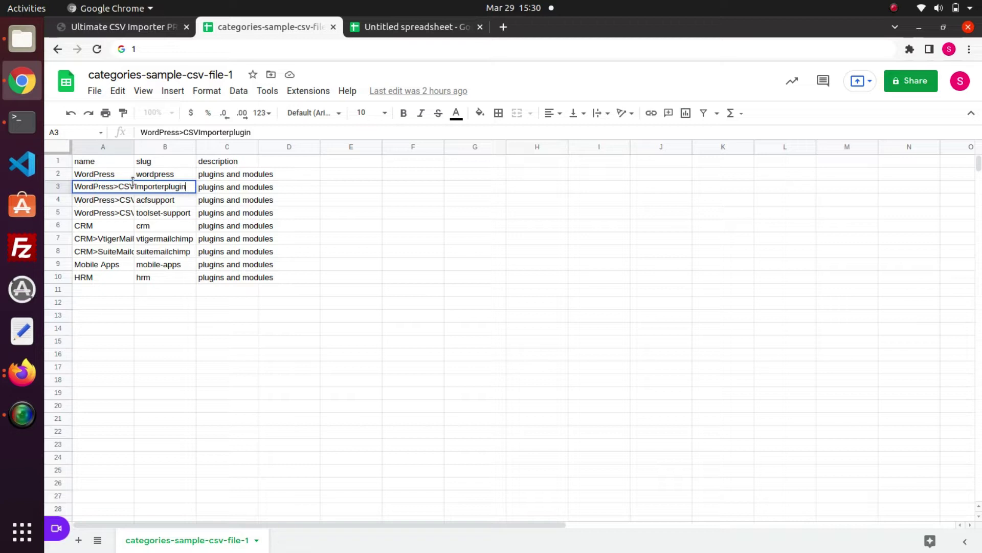
double_click(116, 198)
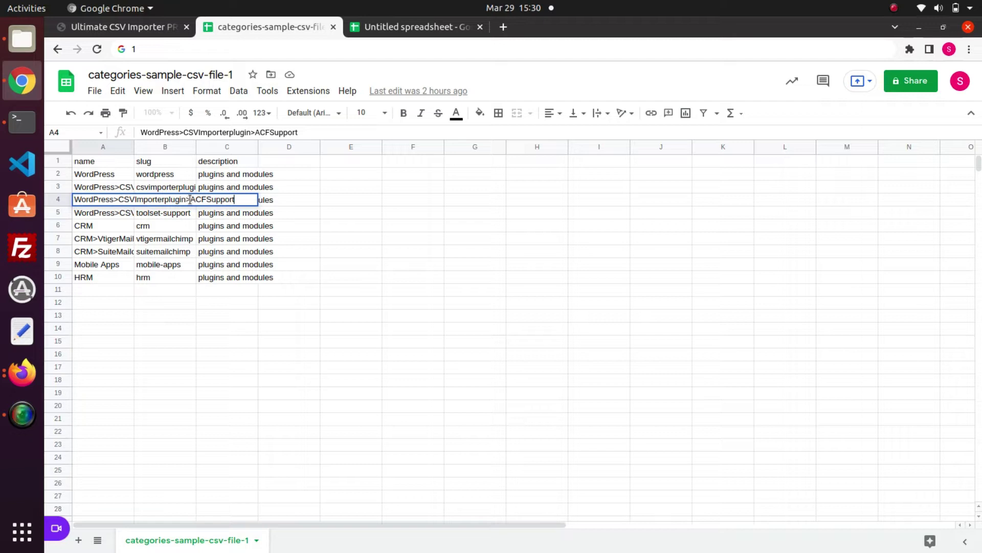
left_click(169, 164)
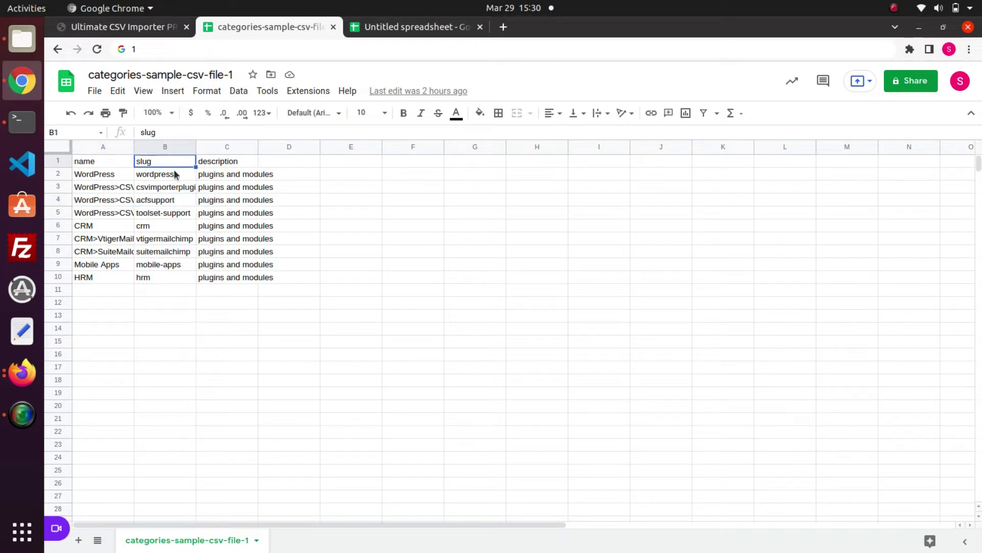
left_click(172, 181)
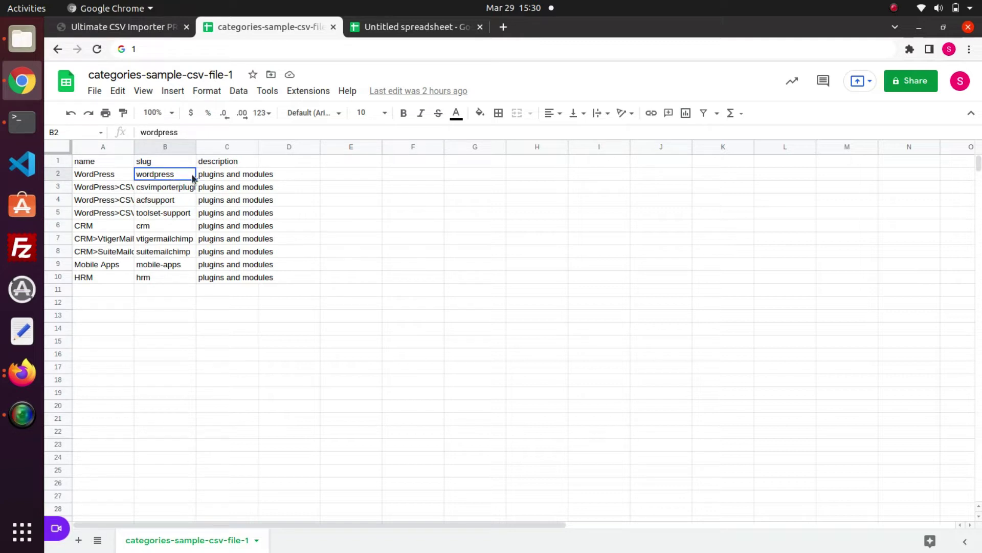
left_click(240, 165)
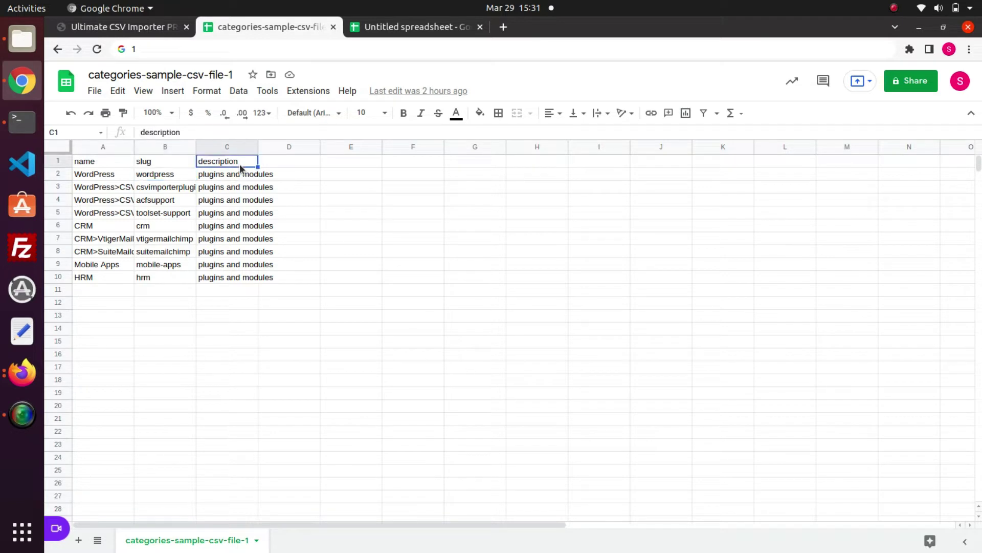
double_click(242, 174)
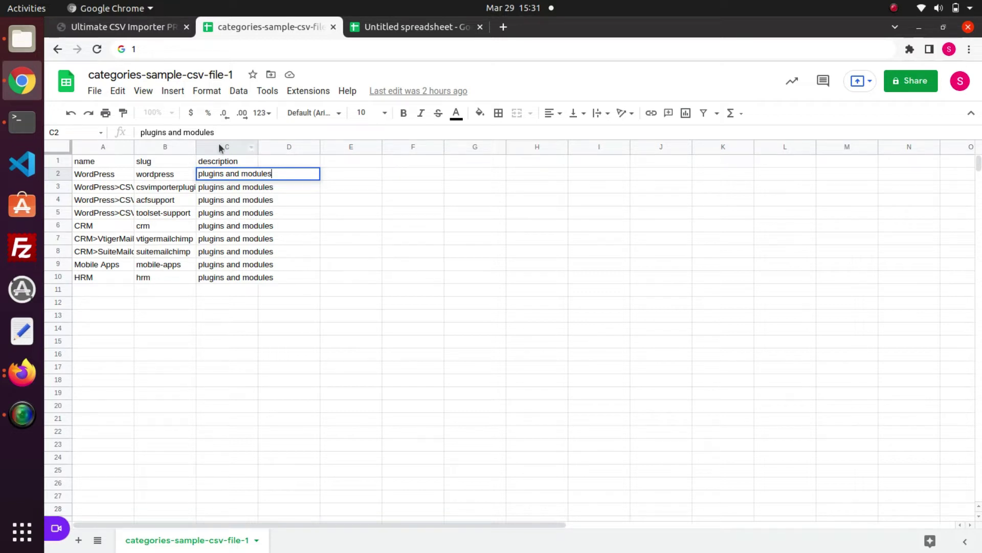
- Find categories-sample-csv-file-1.csv by searching 'cate' and upload it to the importer as new categories
left_click(137, 30)
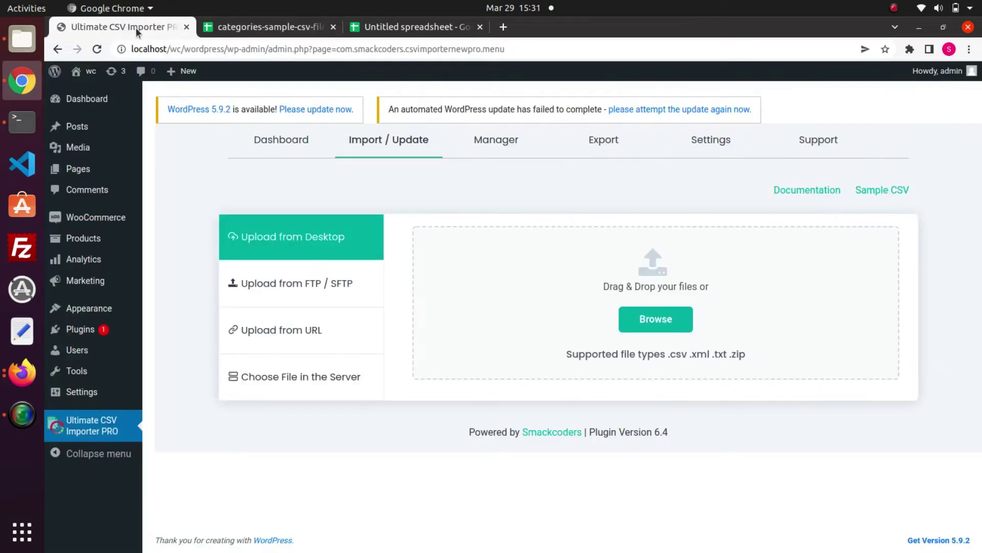
left_click(639, 327)
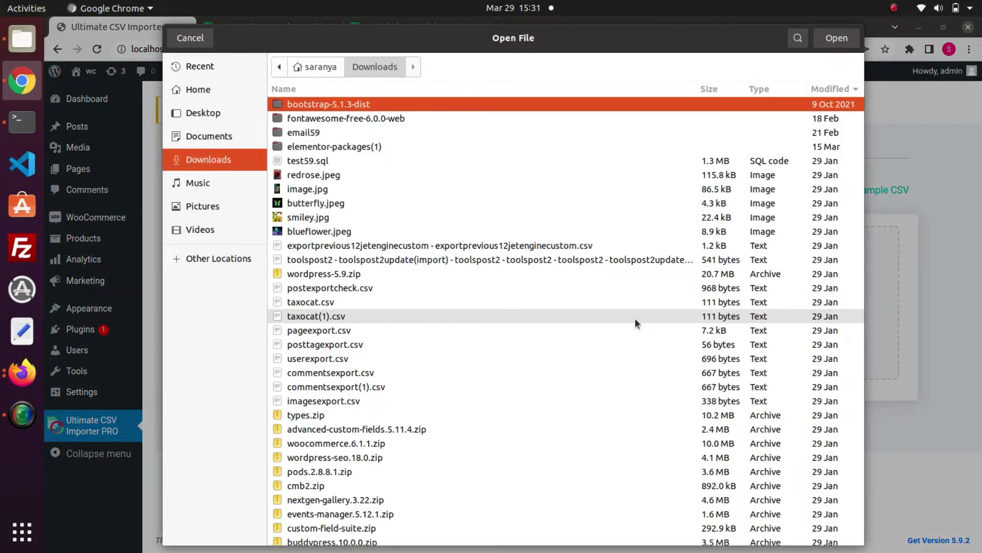
type("cate")
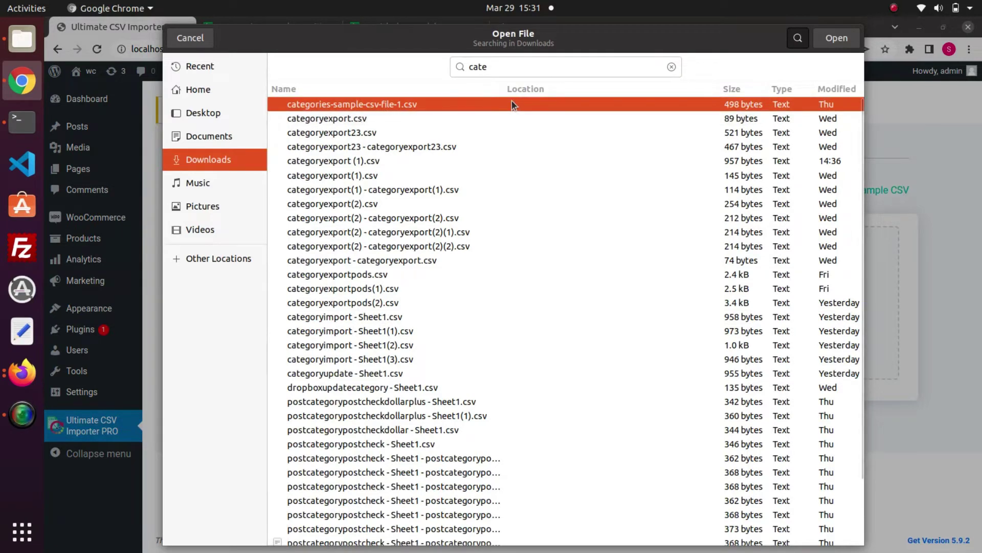
left_click(851, 37)
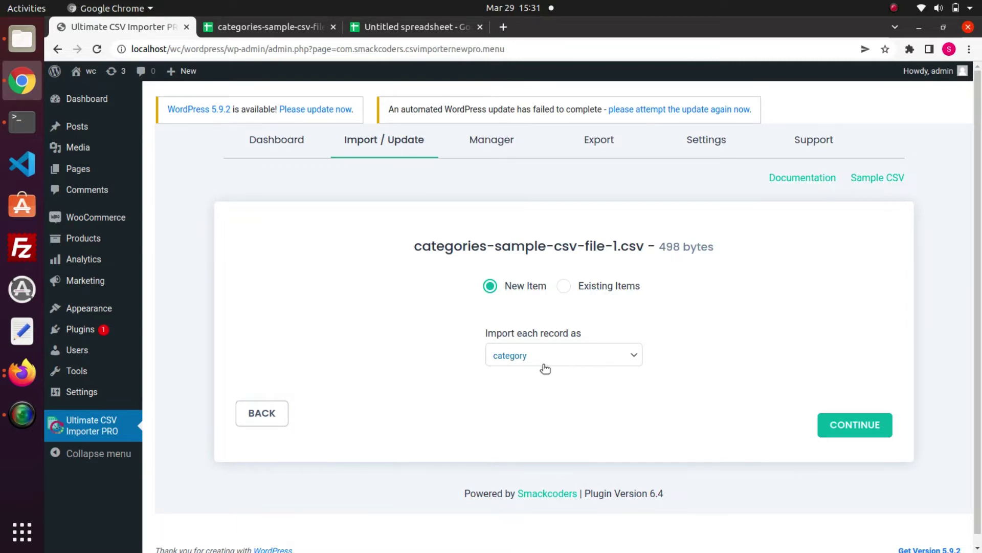
- Continue with the New Item import and create a new mapping instead of using a saved template
left_click(830, 427)
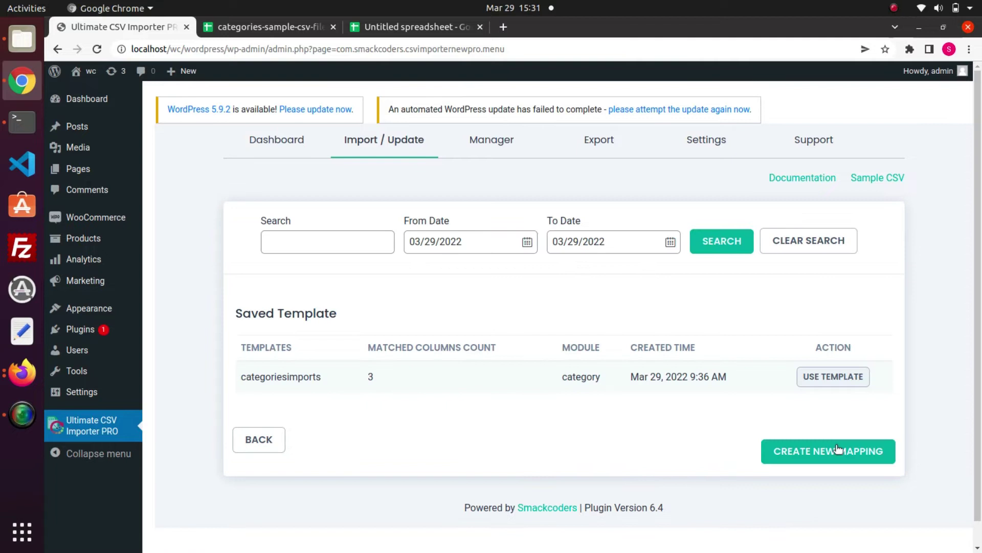
left_click(838, 448)
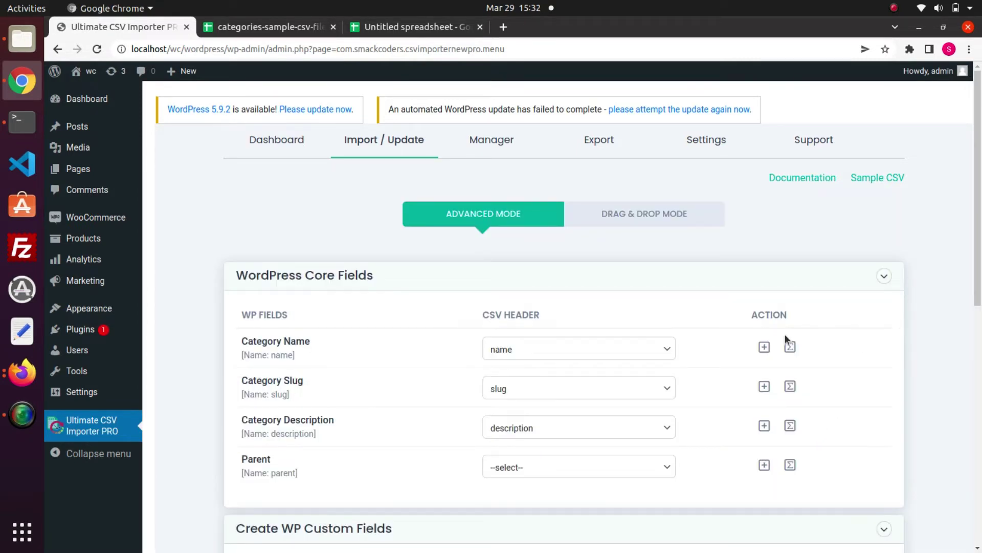
- Leave the Parent CSV header on --select--, keeping only name, slug and description mapped
left_click_drag(981, 276, 977, 527)
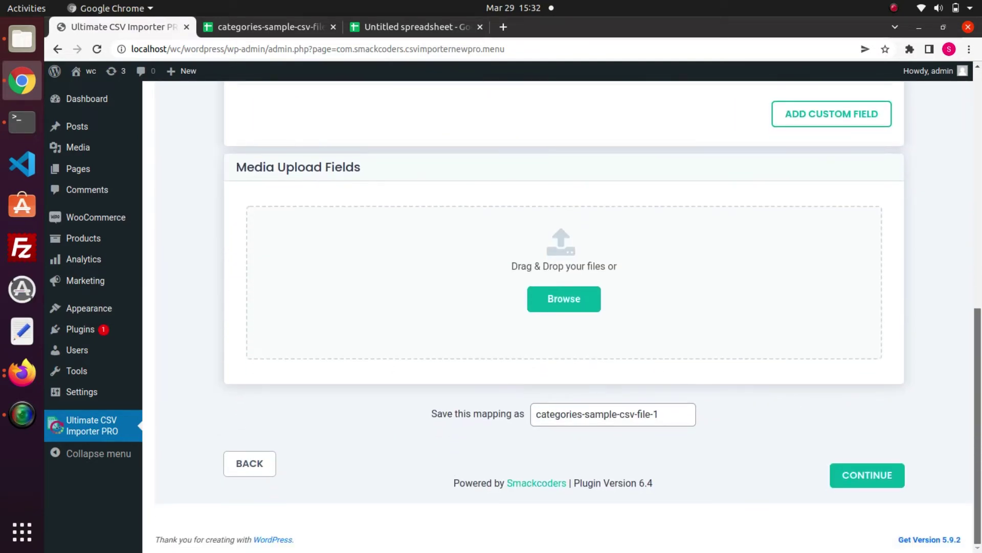
scroll(901, 440, "up", 8)
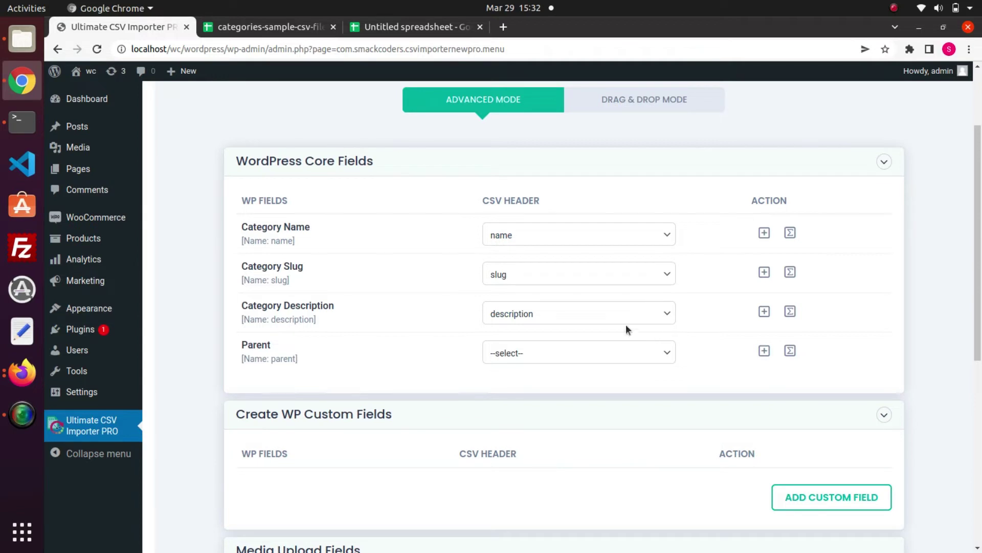
left_click(518, 349)
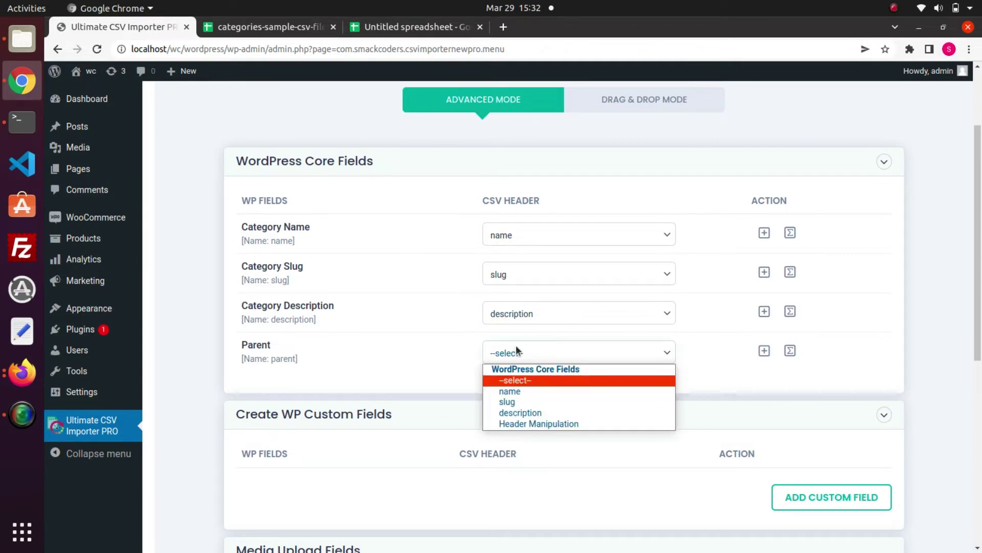
left_click(517, 348)
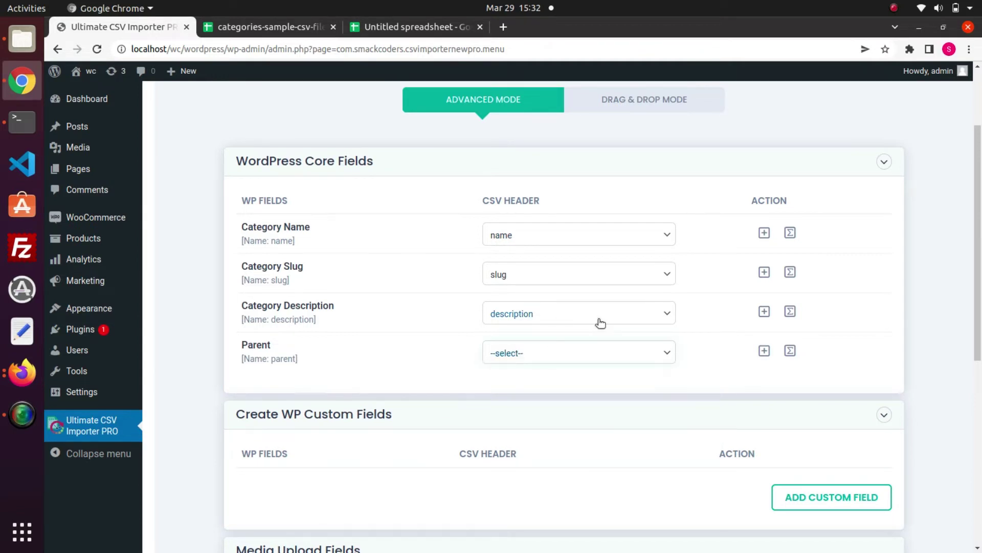
scroll(980, 345, "down", 3)
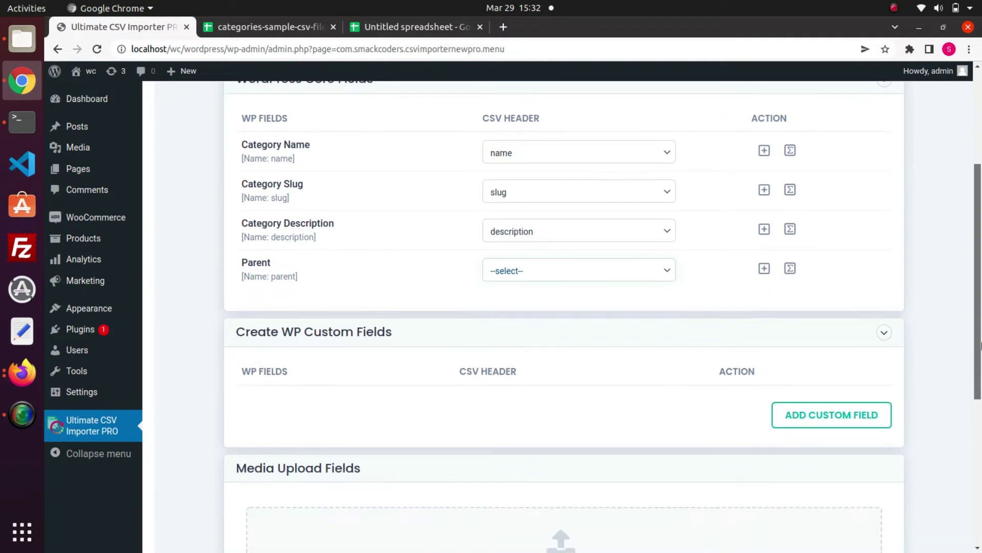
left_click_drag(980, 345, 980, 363)
scroll(934, 267, "up", 7)
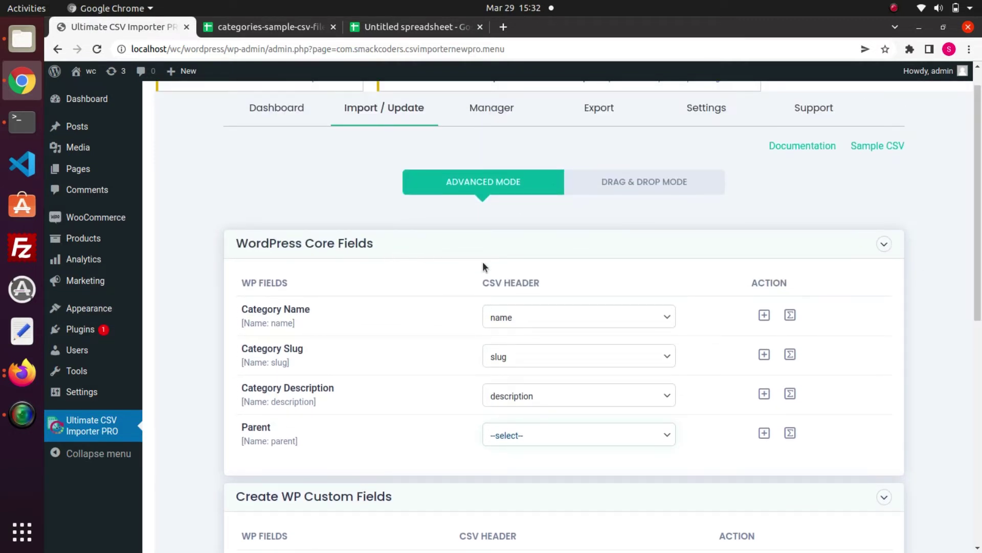
scroll(646, 332, "down", 10)
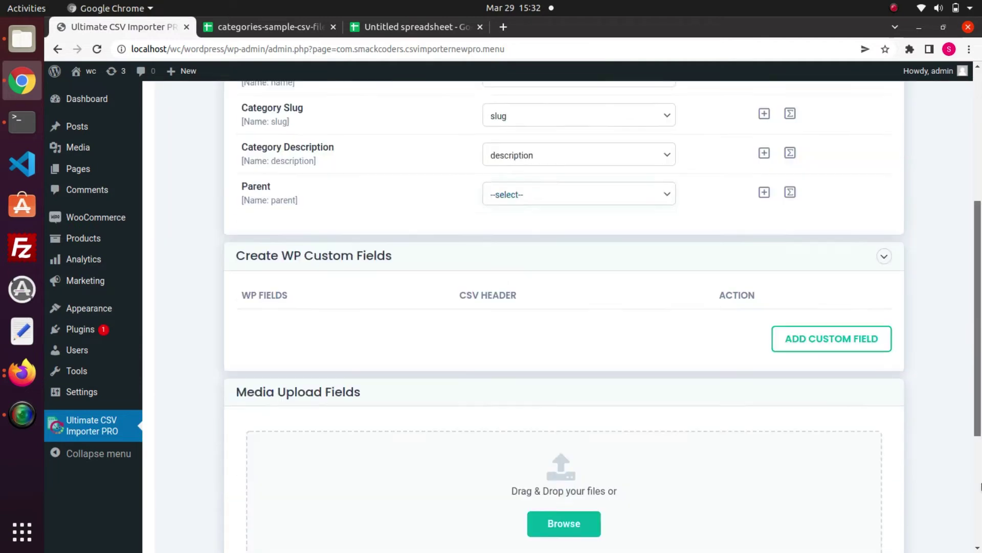
- Set the mapping's save name to 'categoriesimport'
left_click(661, 415)
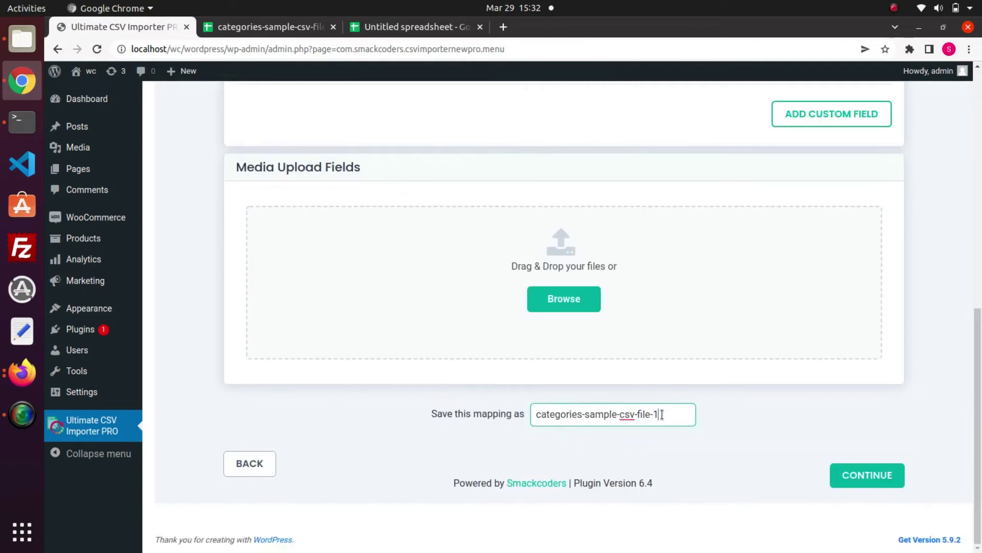
key("BackSpace")
key("BackSpace")
key("BackSpace")
key("BackSpace")
key("BackSpace")
key("BackSpace")
key("BackSpace")
key("BackSpace")
key("BackSpace")
key("BackSpace")
key("BackSpace")
key("BackSpace")
key("BackSpace")
key("BackSpace")
key("BackSpace")
key("BackSpace")
key("BackSpace")
key("BackSpace")
type("impo")
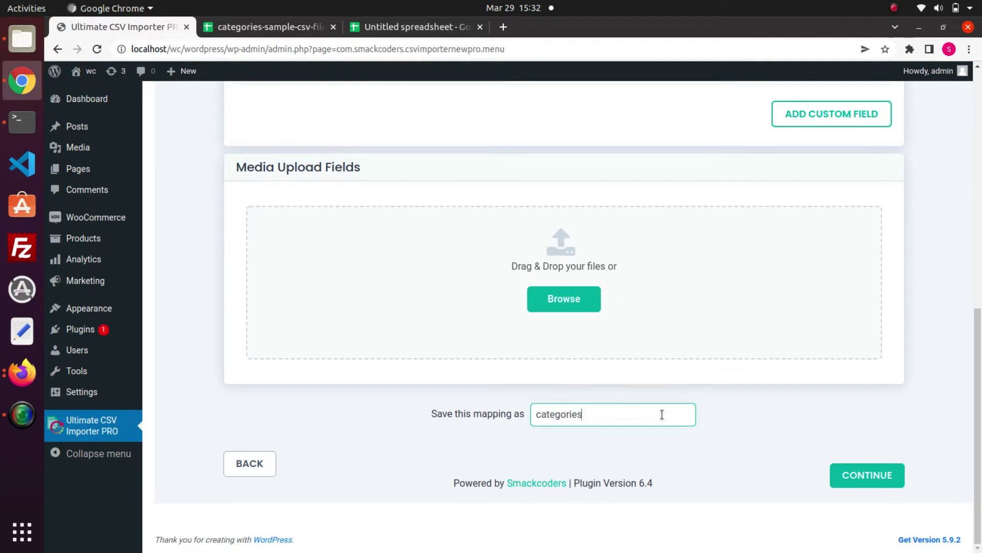
type("rt")
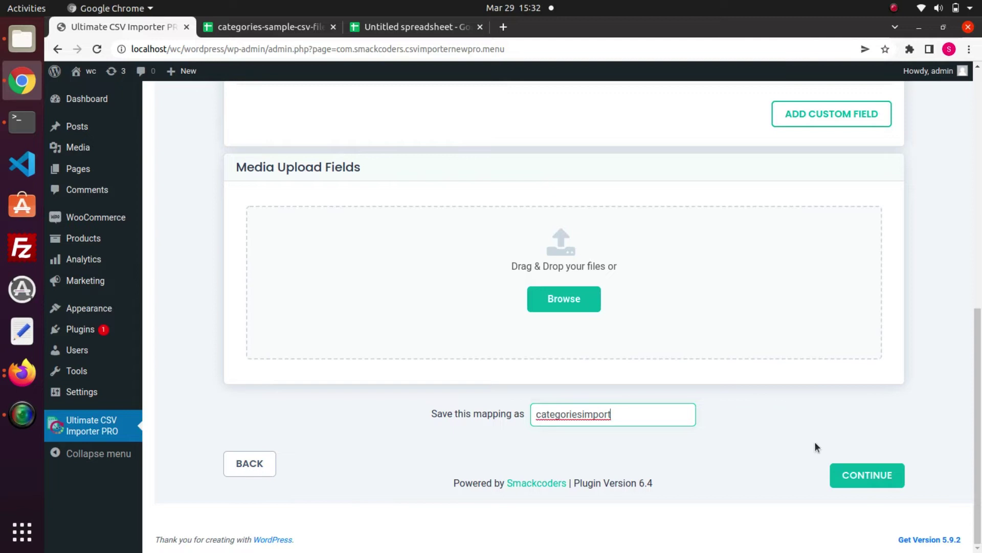
left_click(857, 475)
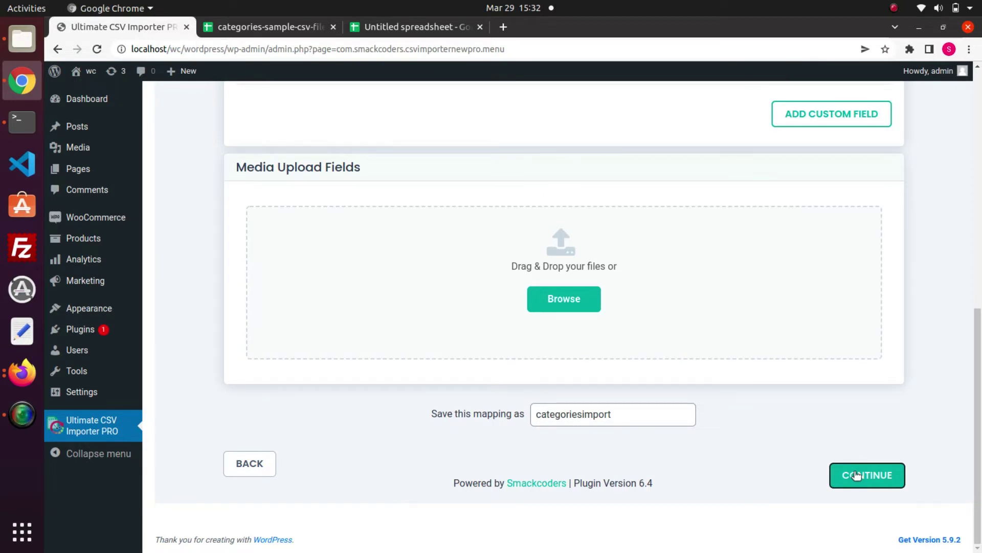
- Move to media handling, keeping external image download on and existing media images reused
left_click(856, 475)
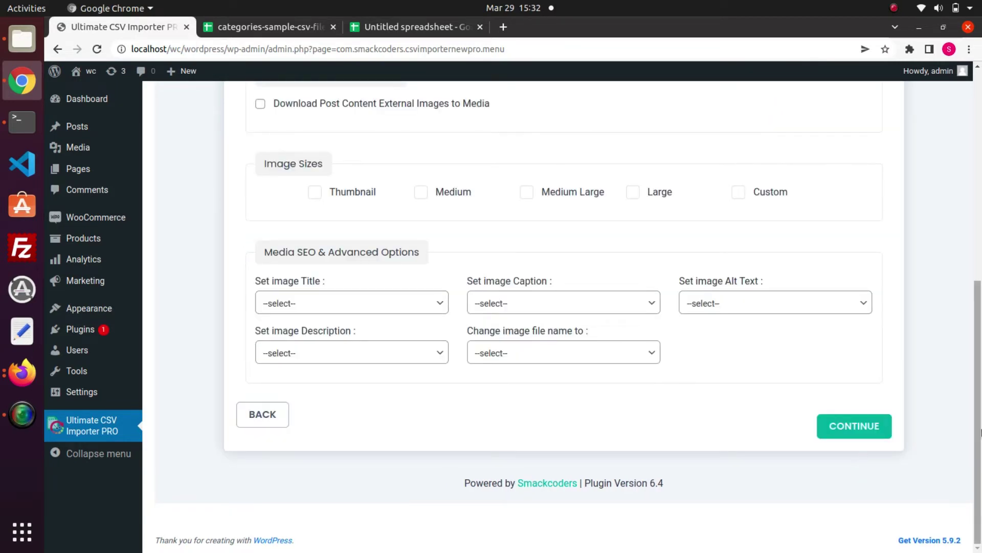
scroll(959, 363, "up", 3)
scroll(959, 358, "up", 5)
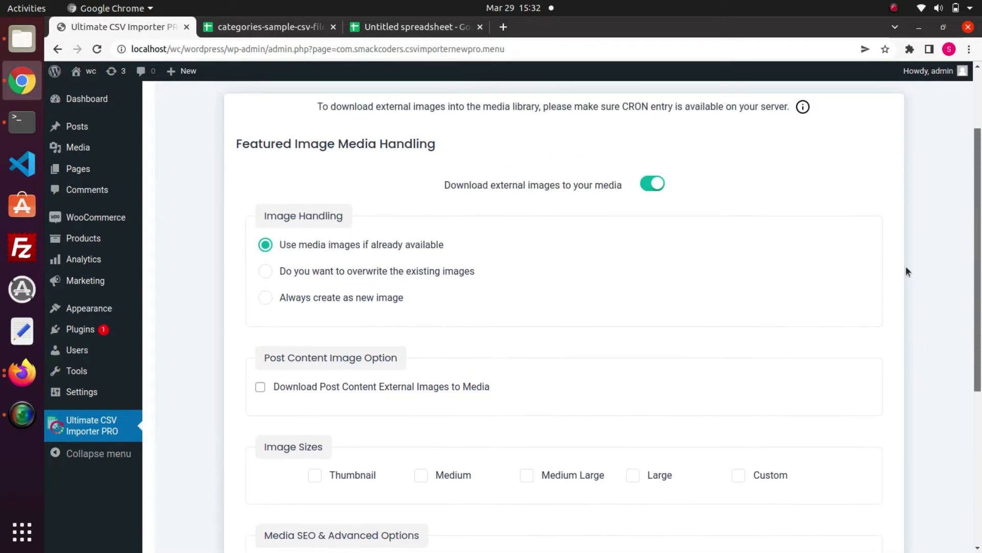
scroll(891, 255, "down", 2)
scroll(956, 341, "down", 5)
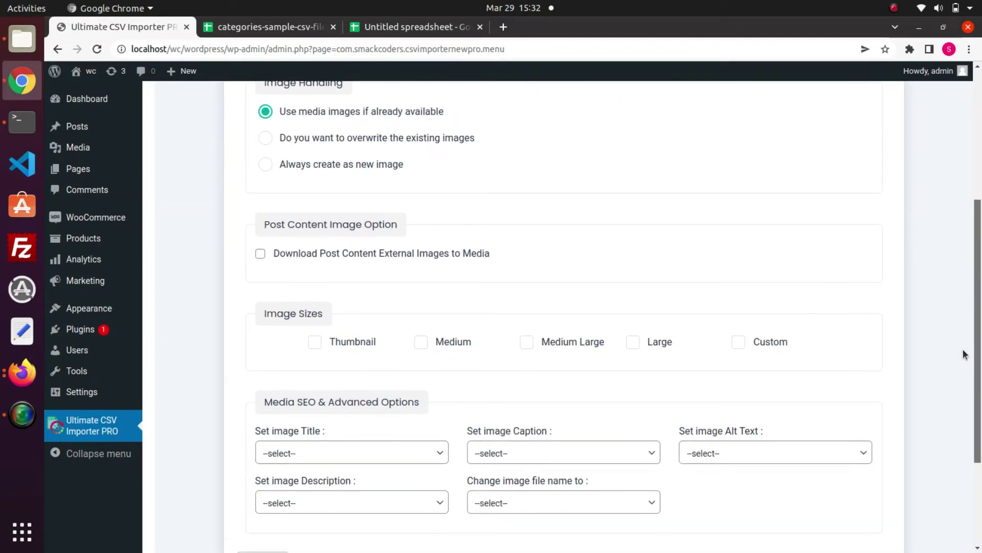
left_click_drag(981, 414, 981, 437)
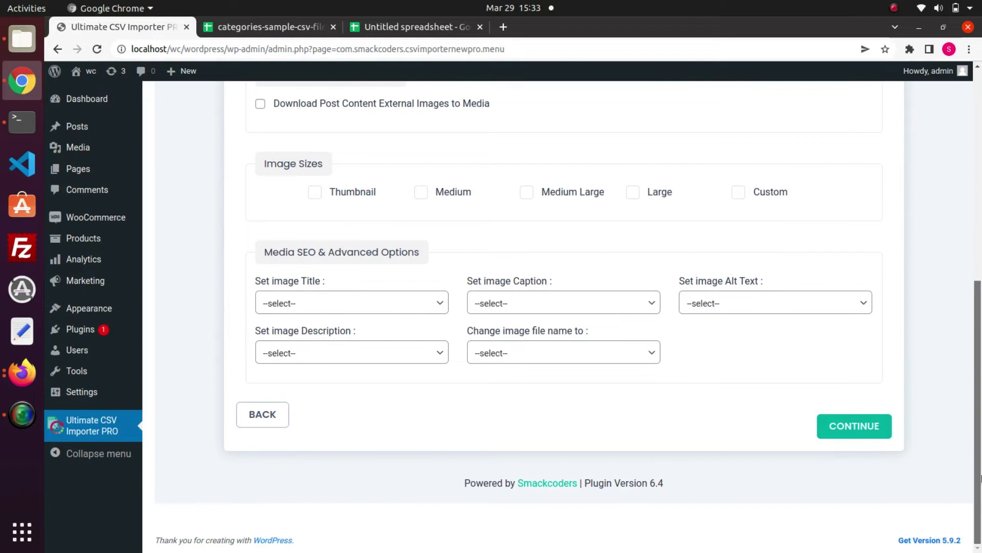
- Reach import configuration, try the schedule date and time zone options, then leave scheduling off
left_click(857, 416)
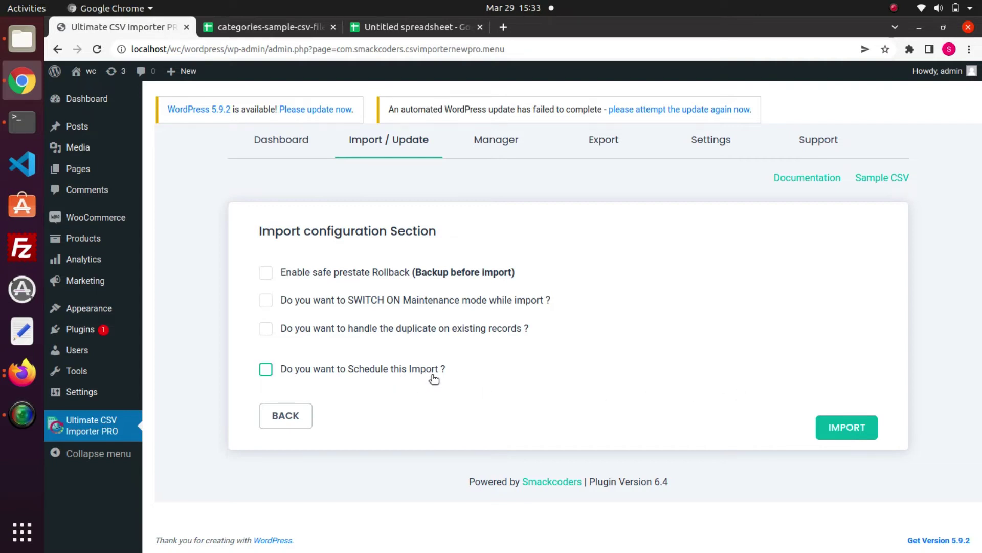
left_click(269, 374)
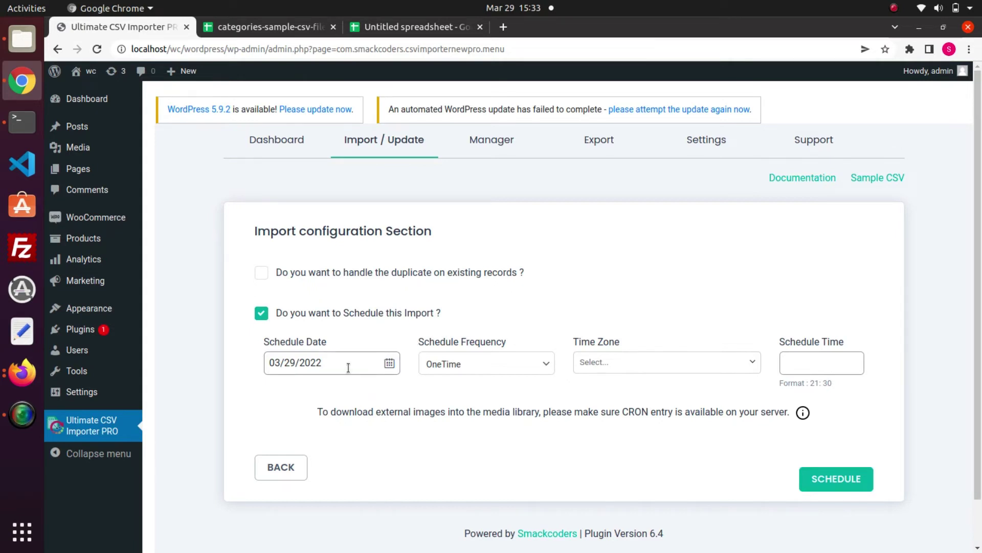
left_click(318, 355)
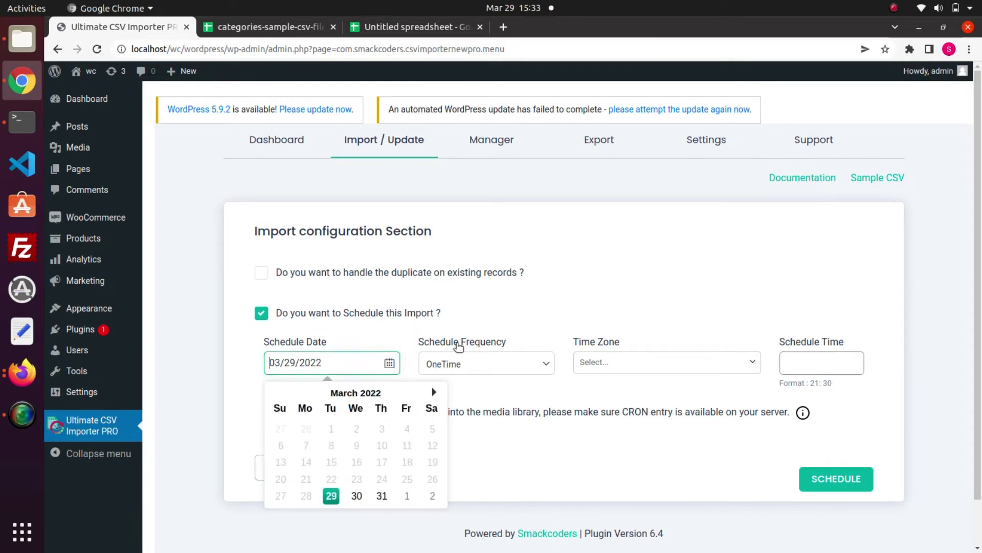
left_click(460, 351)
left_click(601, 371)
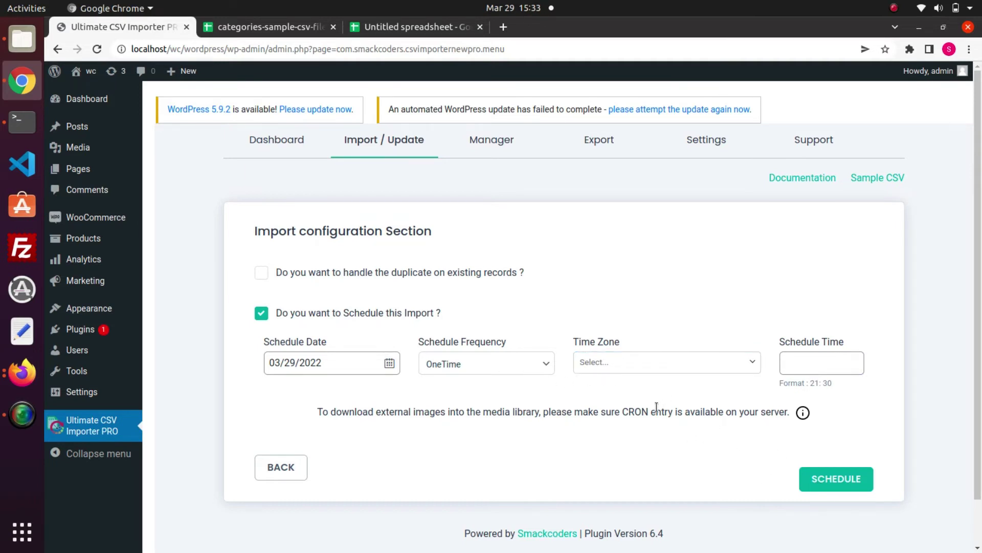
left_click(263, 314)
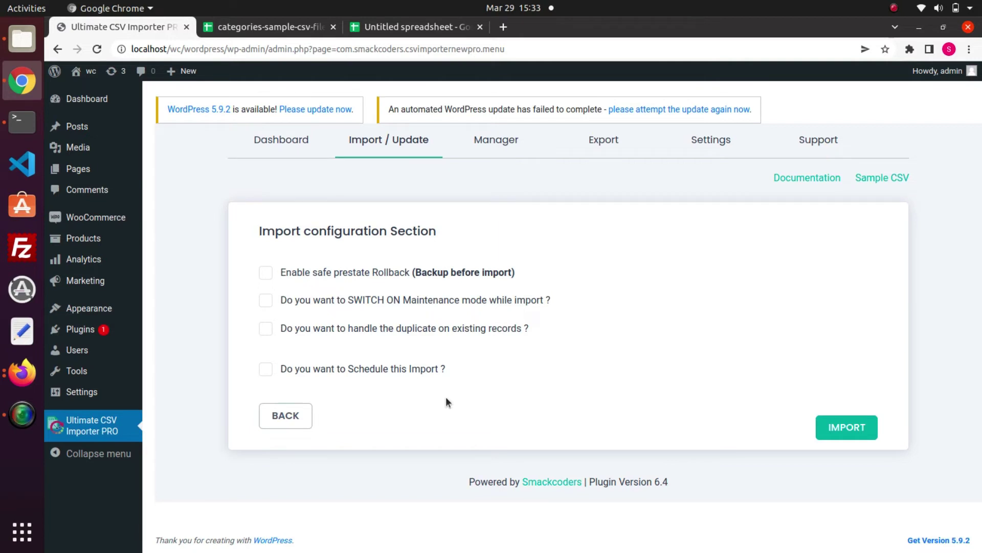
- Run the import of the 9 category records from categories-sample-csv-file-1.csv
left_click(857, 431)
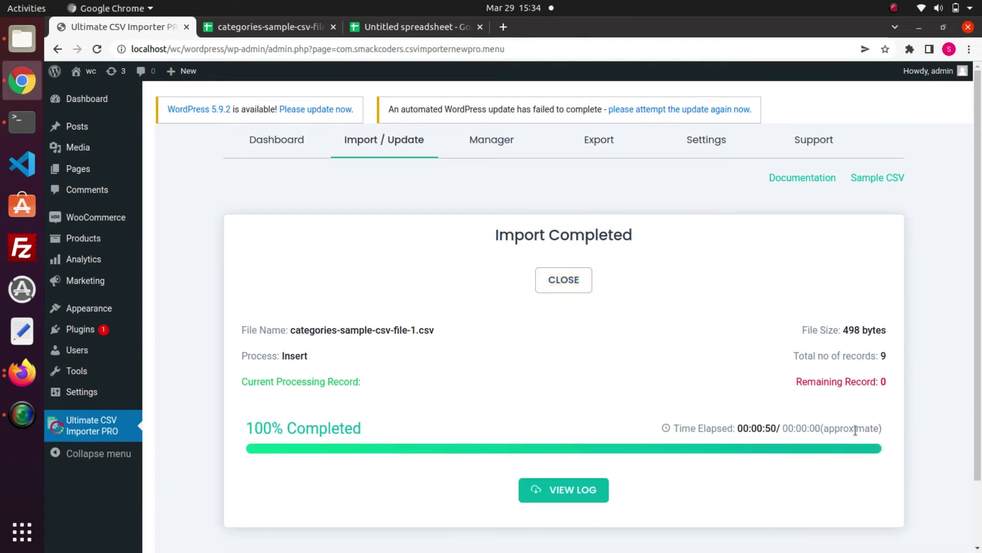
- Open the import log of category IDs 153–161 and check an inserted category in the admin
left_click(593, 489)
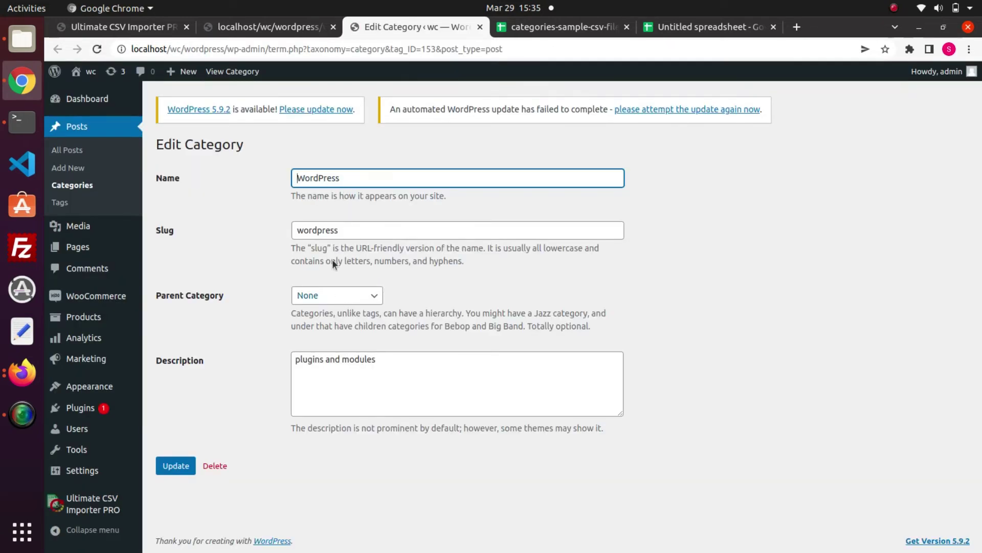
left_click(290, 29)
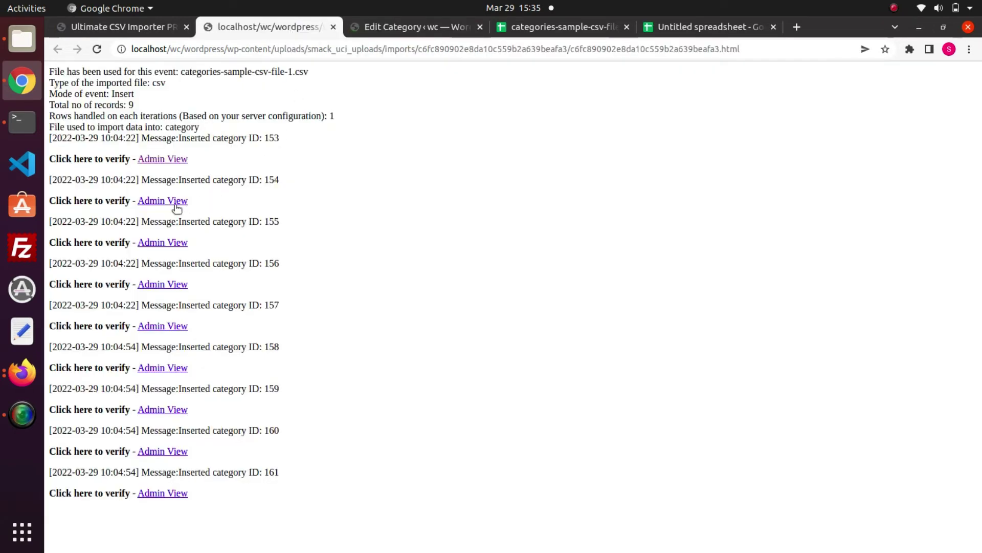
left_click(158, 201)
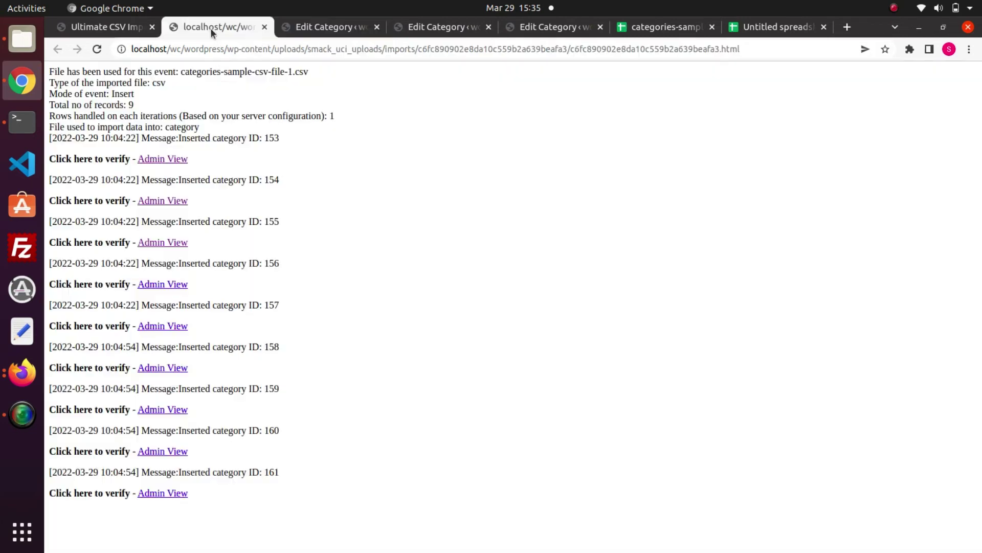
left_click(210, 28)
- Select Post Categories for export and continue to the saved templates page
left_click(117, 27)
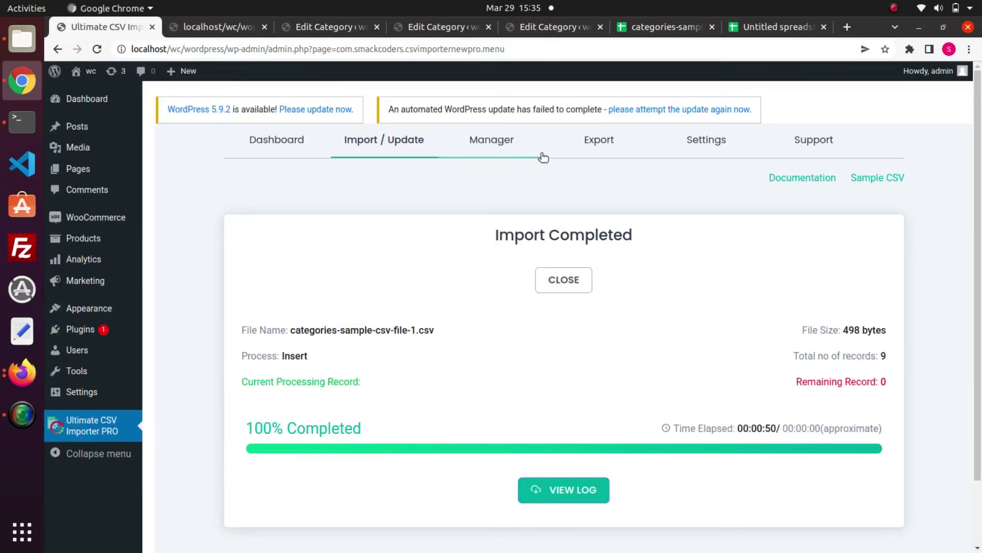
left_click(608, 146)
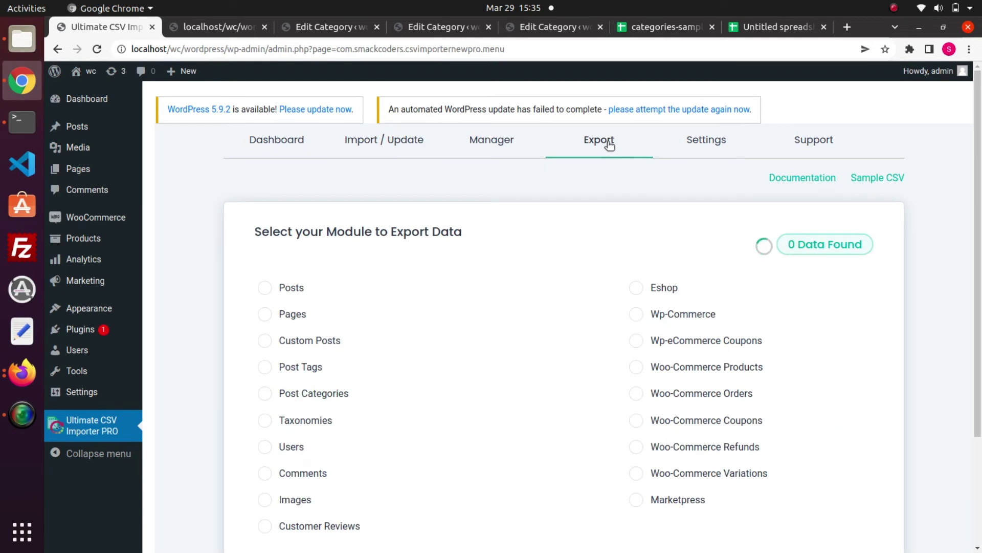
left_click(282, 398)
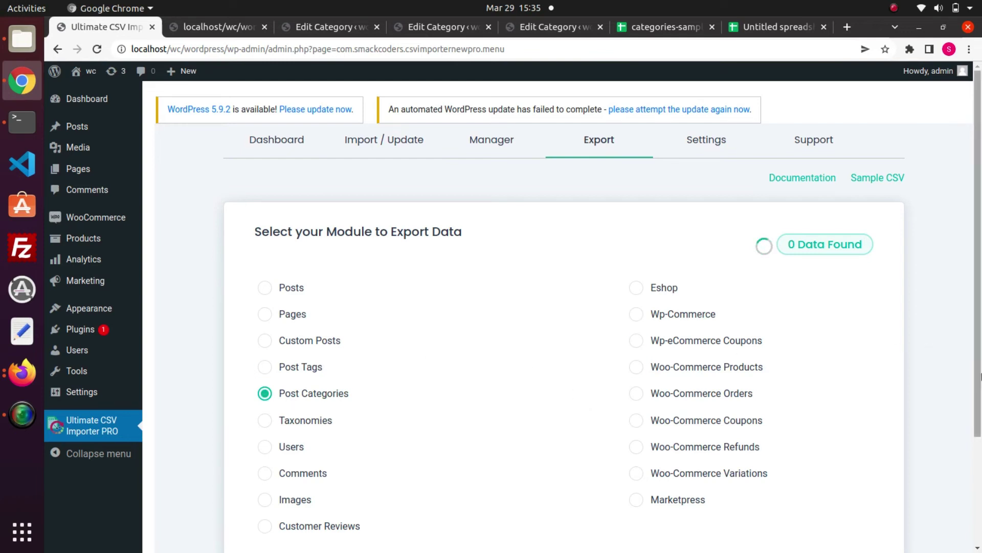
left_click_drag(980, 376, 981, 444)
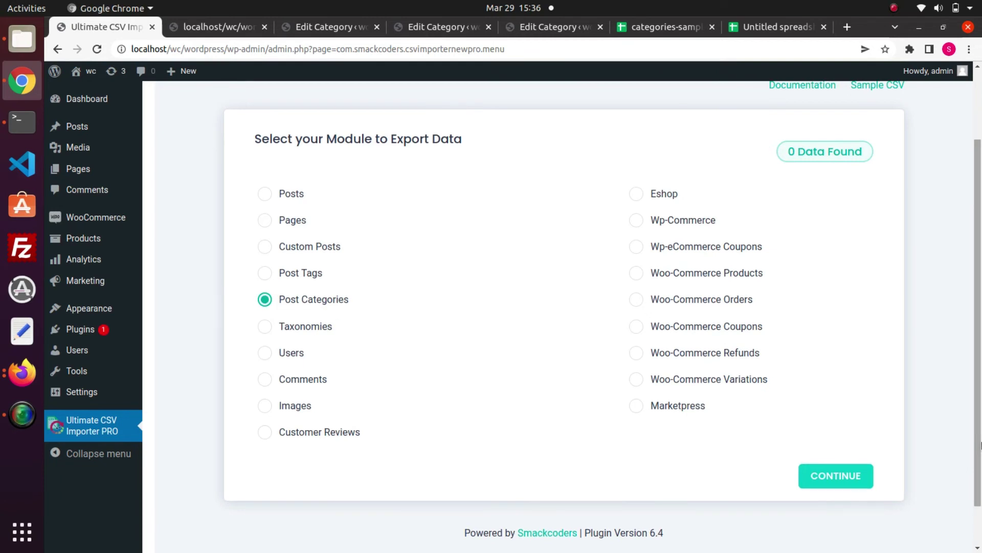
left_click(836, 478)
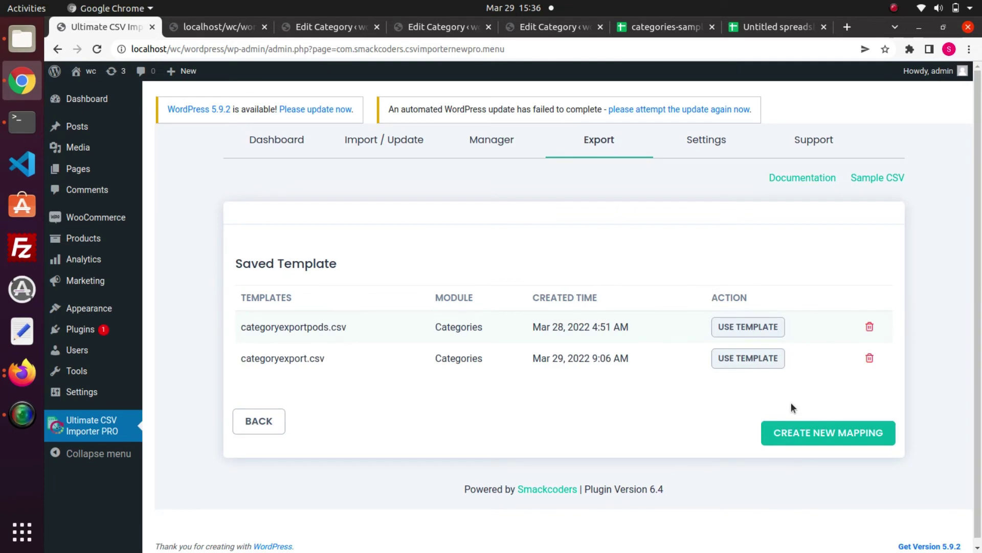
- Start a new category export mapping named exportcategory, keeping CSV type and no advanced filters
left_click(805, 432)
left_click(407, 280)
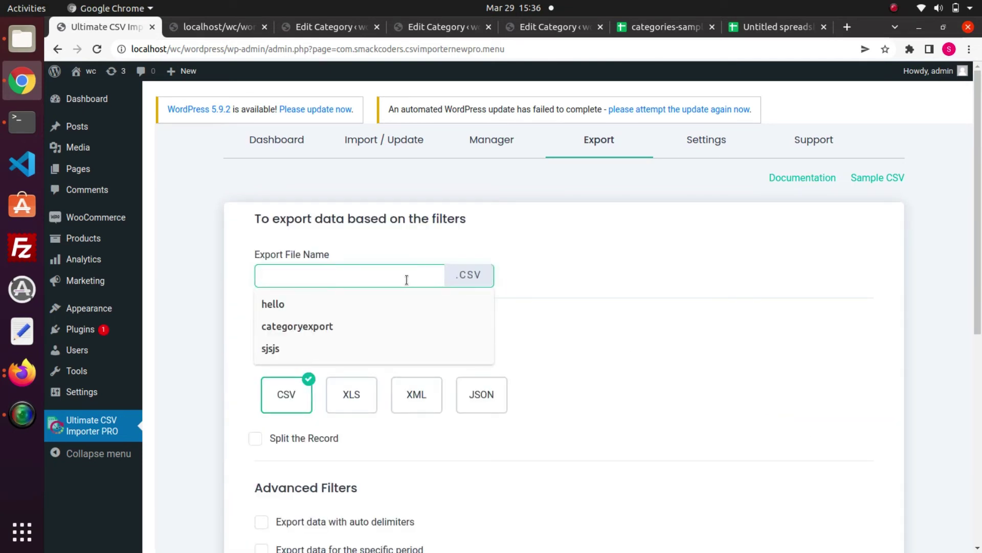
type("ex")
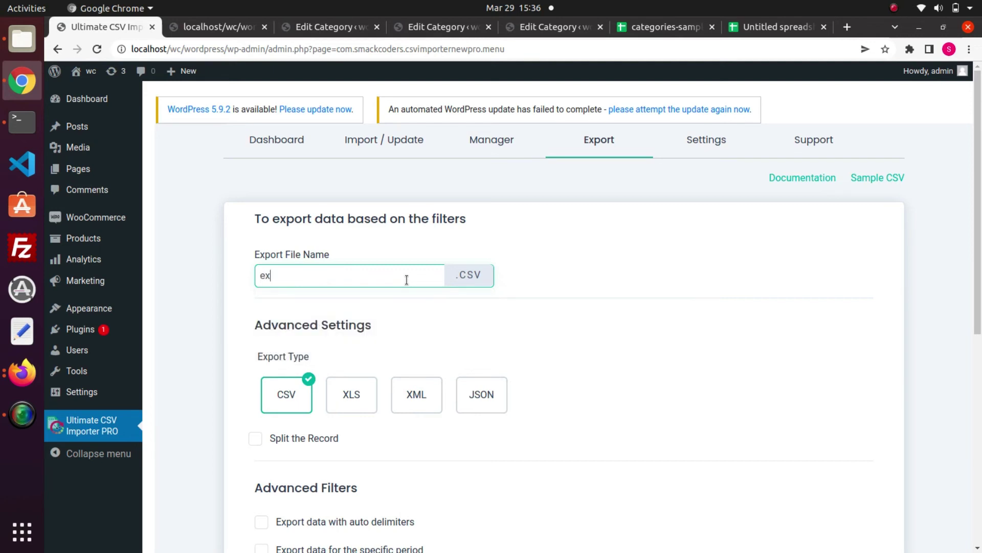
type("portcategory")
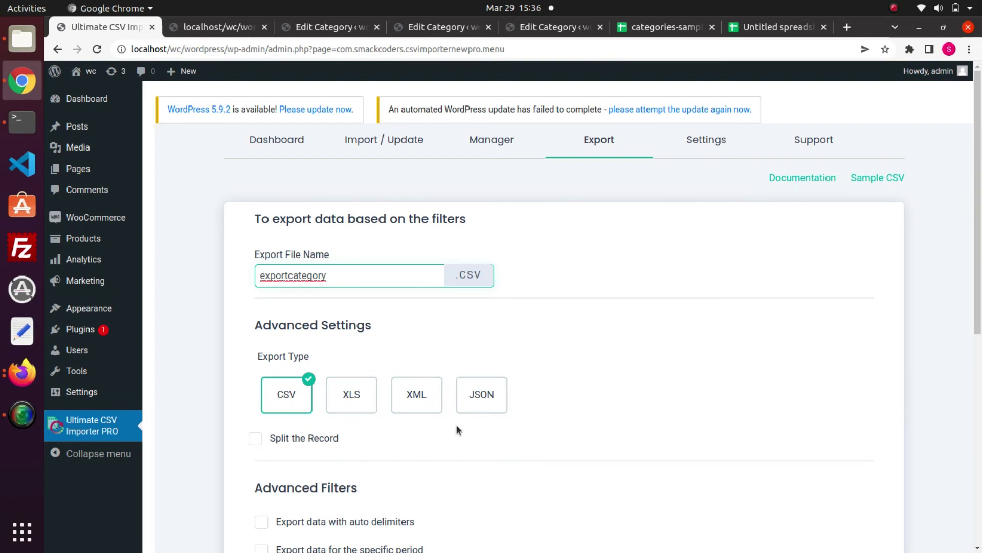
scroll(457, 429, "down", 4)
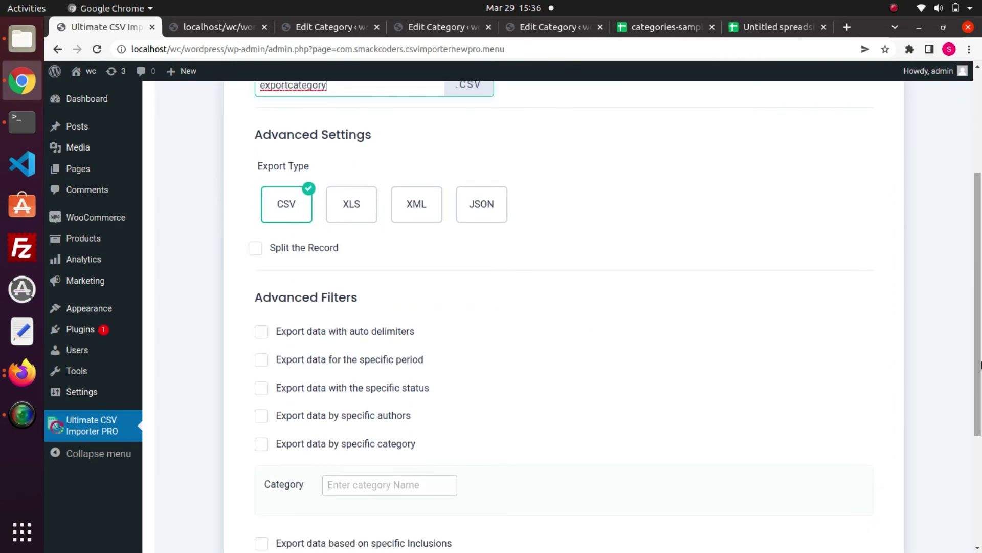
scroll(981, 365, "down", 2)
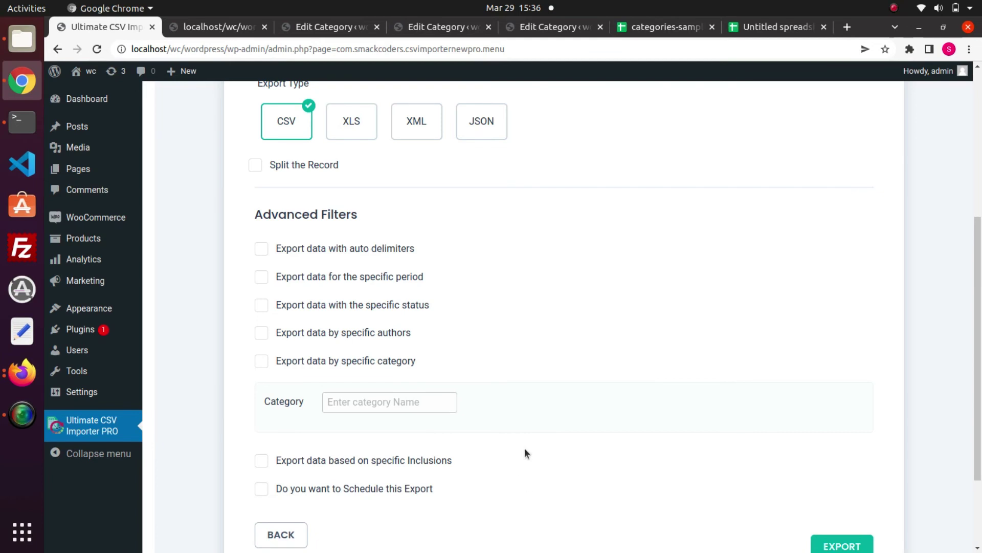
scroll(980, 394, "down", 2)
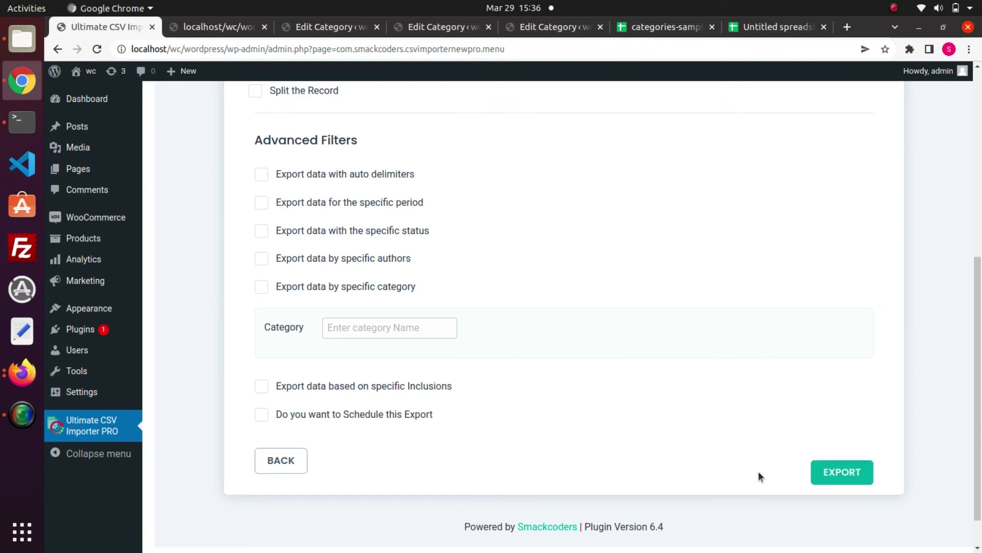
- Export the 10 category records and download exportcategory.csv
left_click(829, 473)
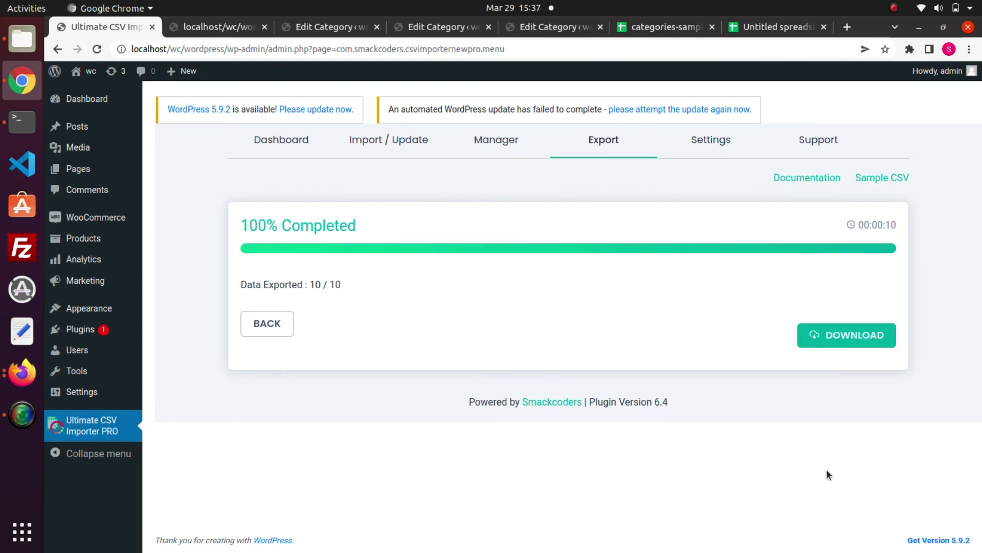
left_click(845, 340)
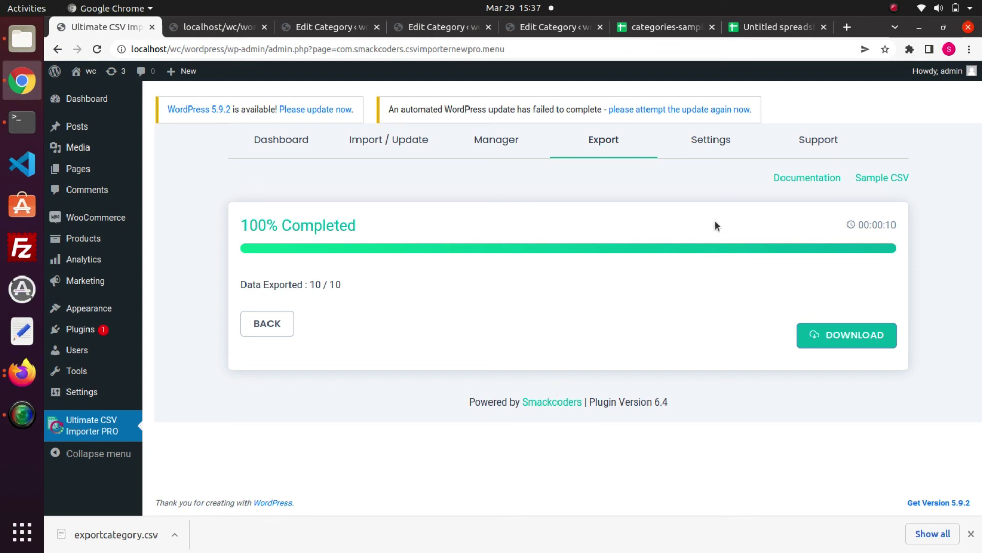
- Upload exportcategory.csv into the blank Google spreadsheet and check parent value 153 in cell D4
left_click(763, 30)
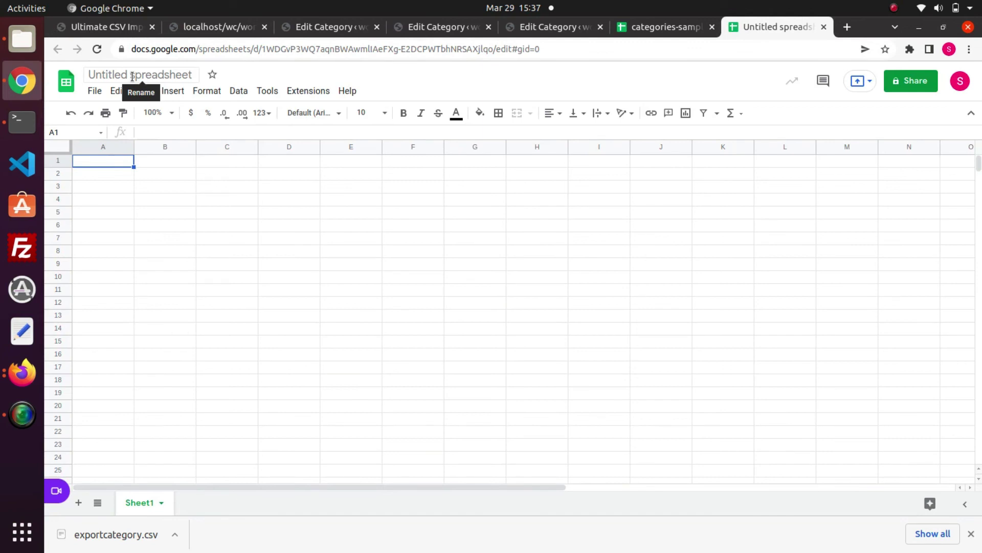
left_click(95, 91)
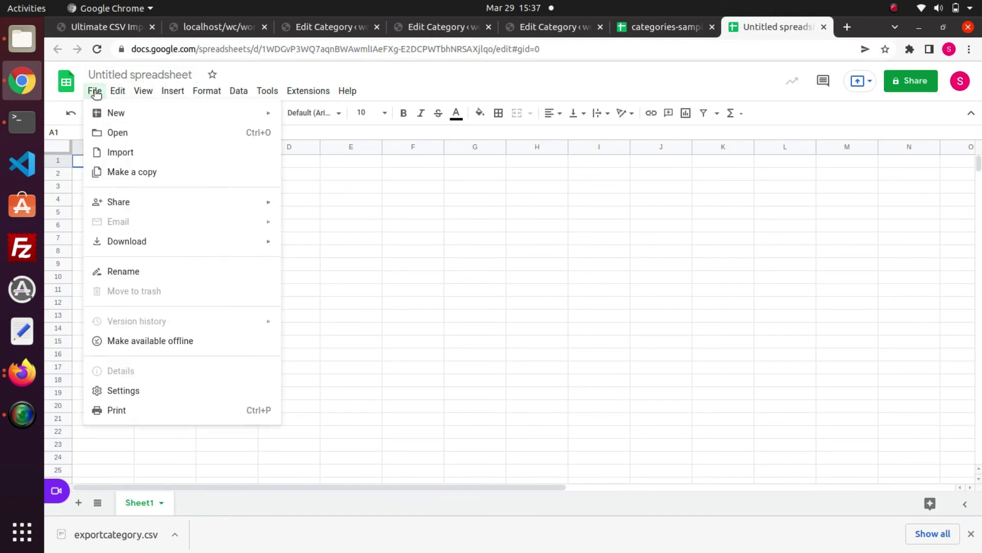
left_click(125, 134)
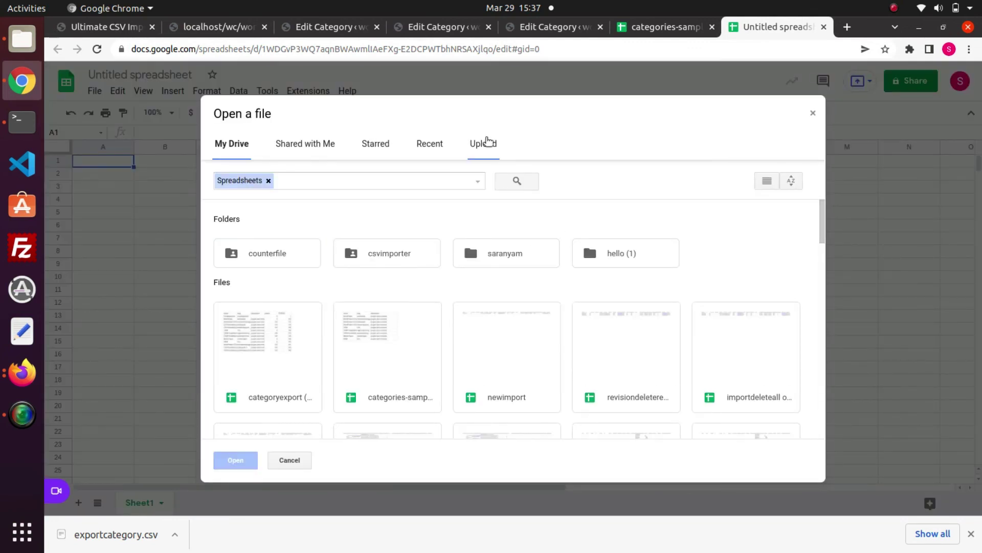
left_click(488, 143)
left_click(499, 323)
type("export")
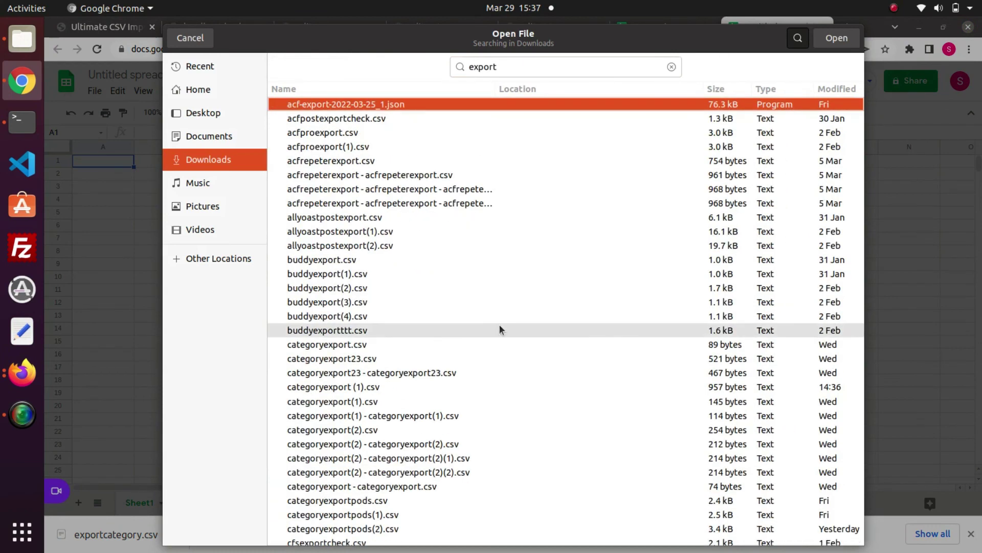
type("c")
left_click(391, 132)
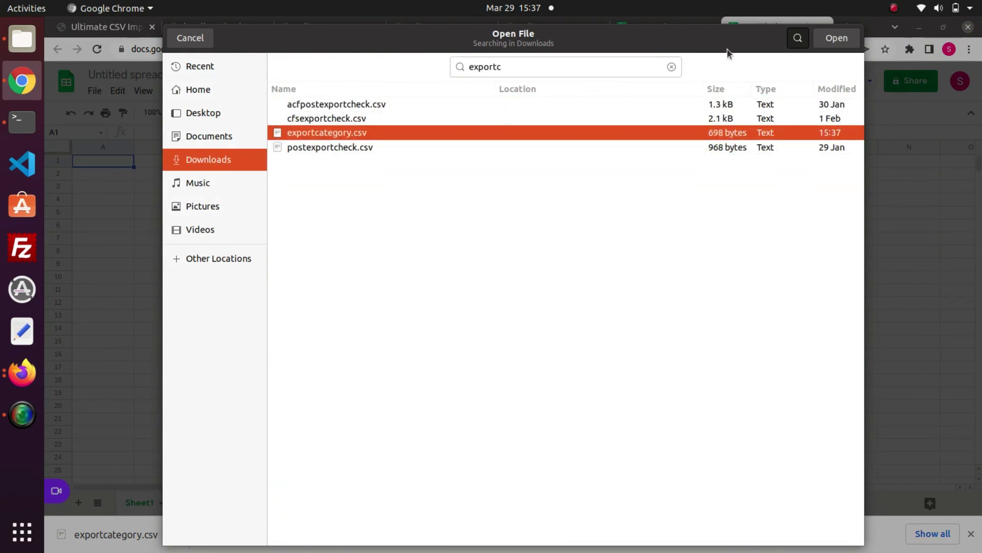
left_click(837, 41)
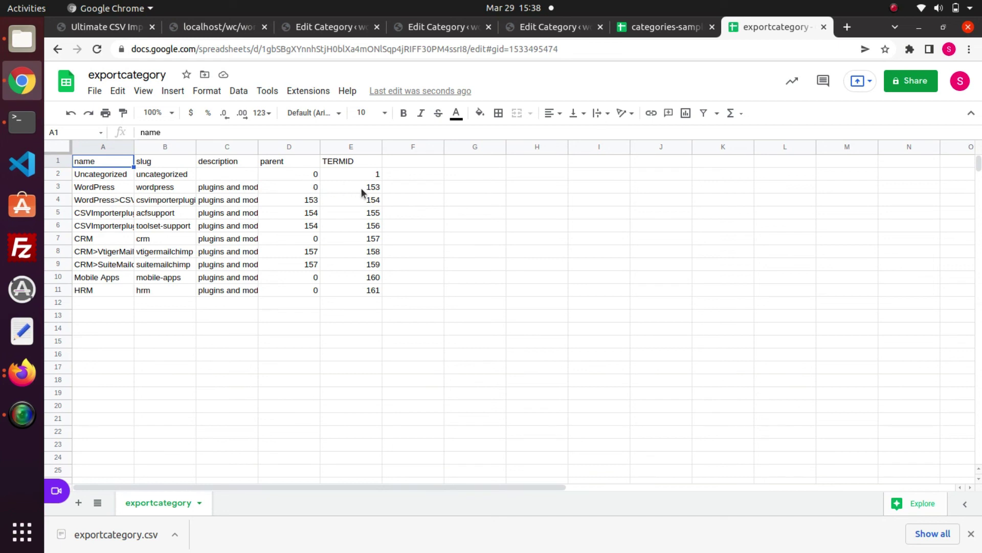
left_click(302, 204)
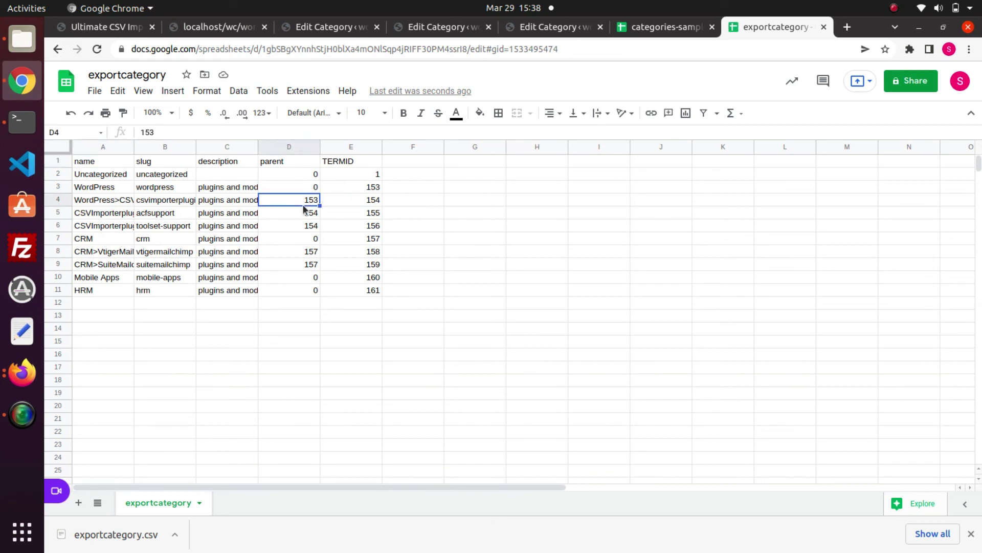